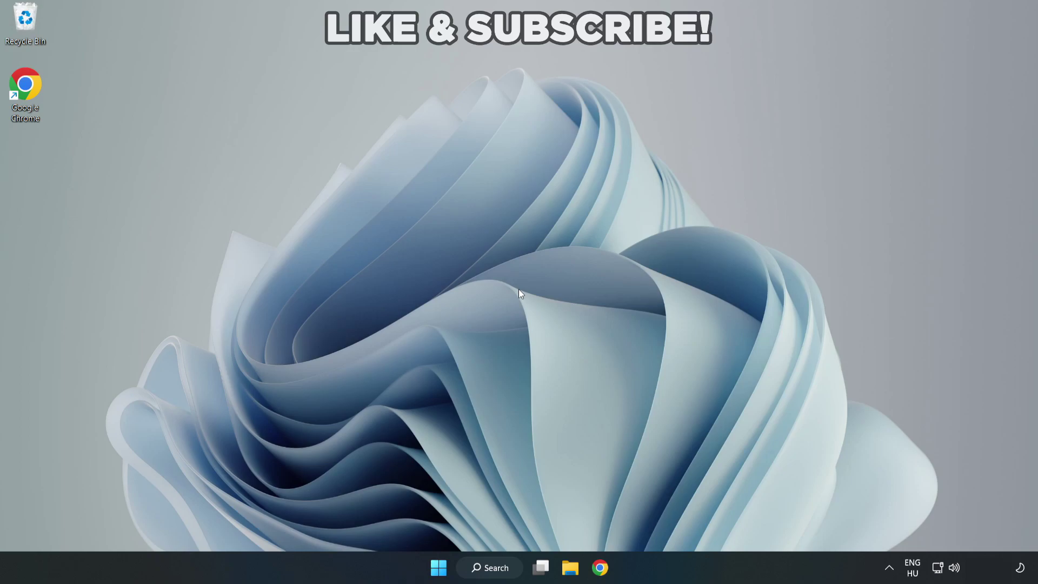
Search for 'device manager' in Windows Search and launch the Device Manager best match.
left_click(496, 570)
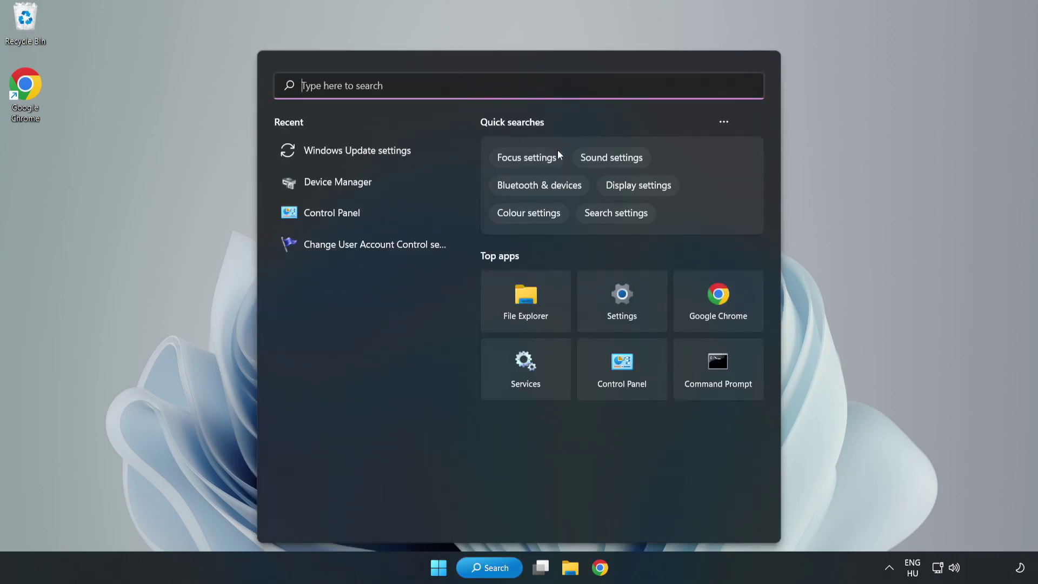
type("device m")
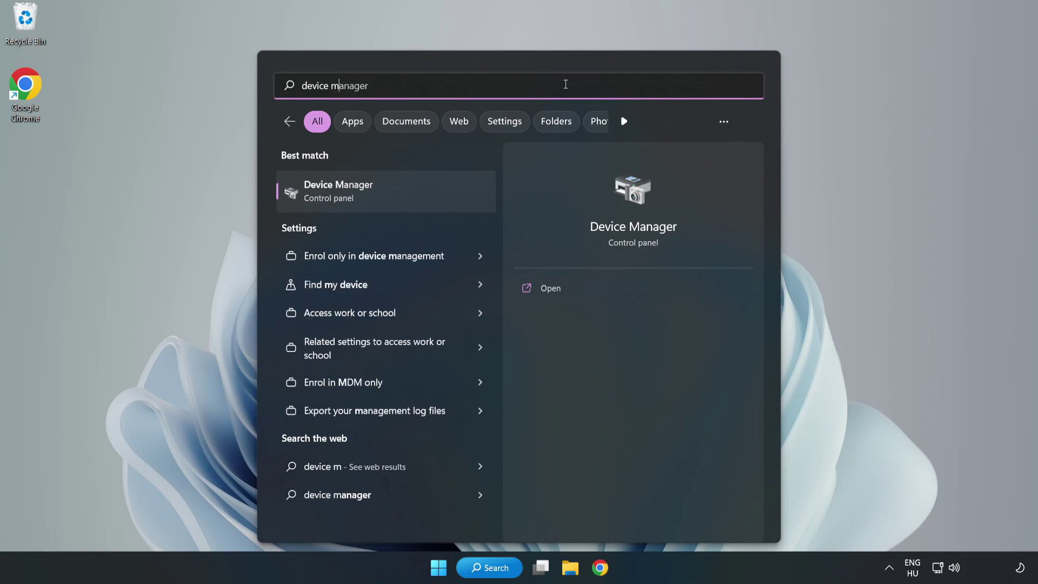
type("anager")
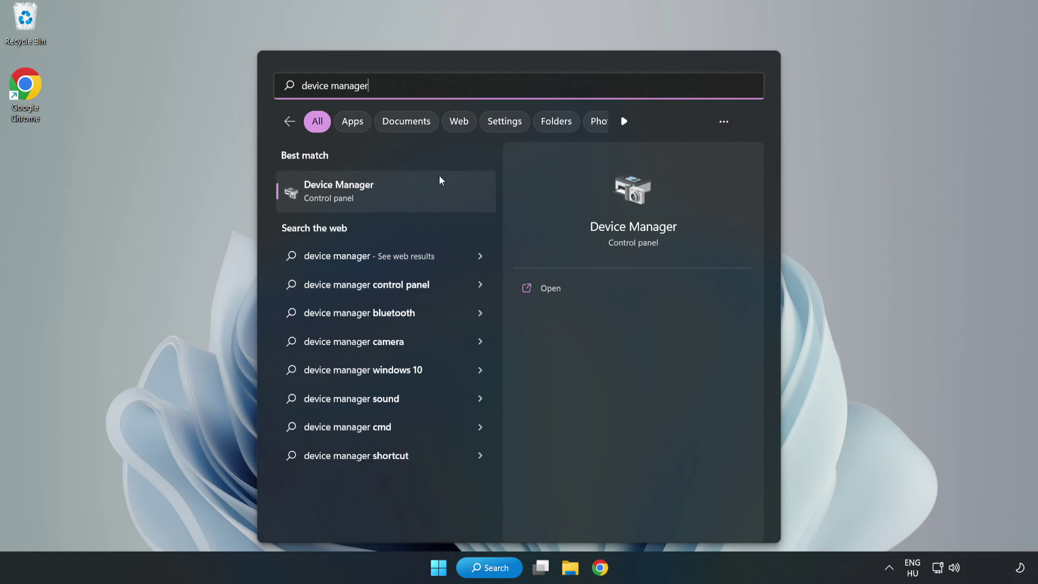
left_click(387, 201)
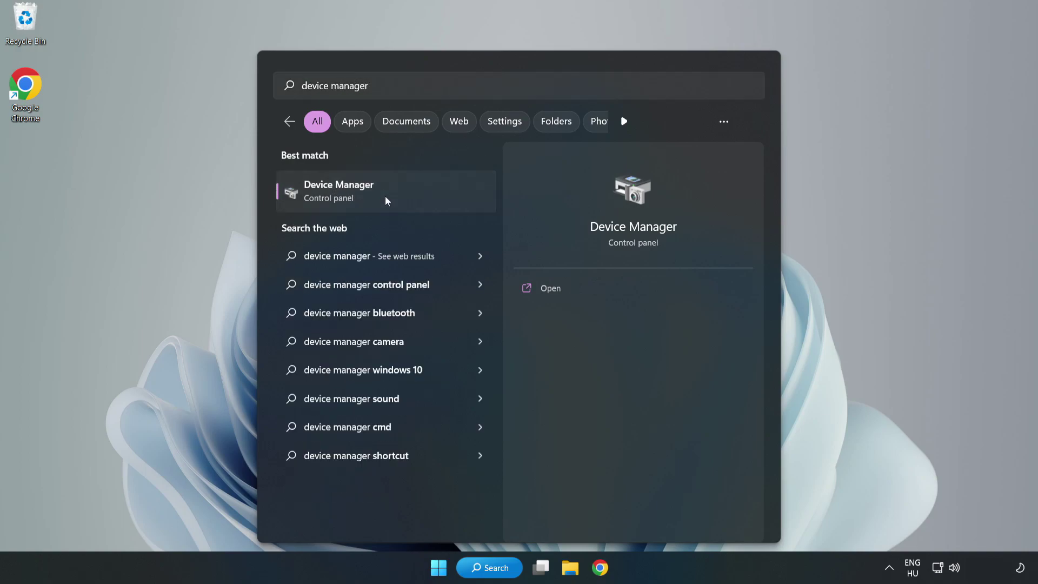
left_click(385, 197)
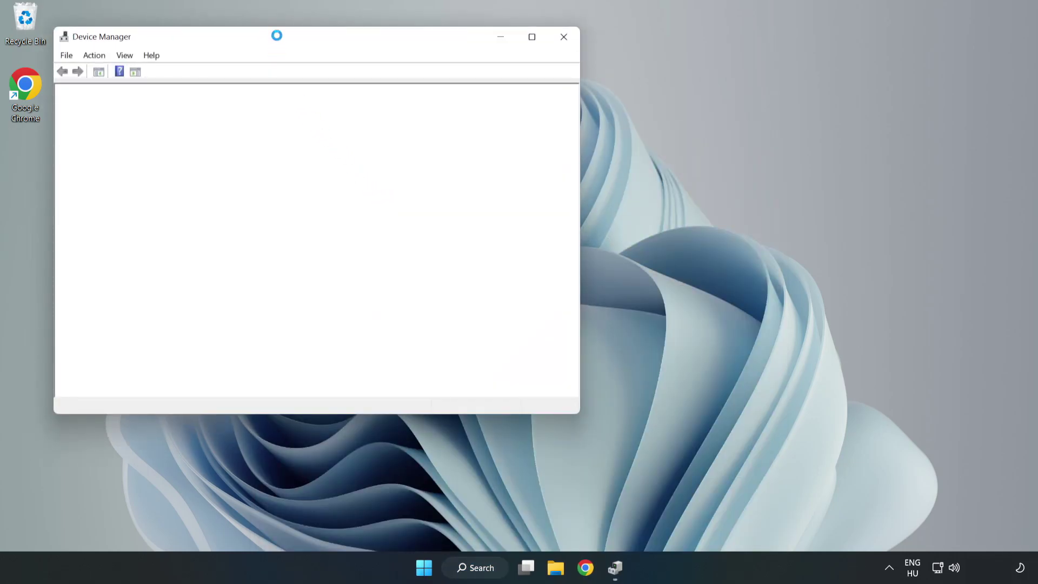
Run an automatic driver search for the VMware SVGA 3D display adapter, confirming the best driver is installed.
left_click_drag(278, 37, 464, 94)
left_click(277, 206)
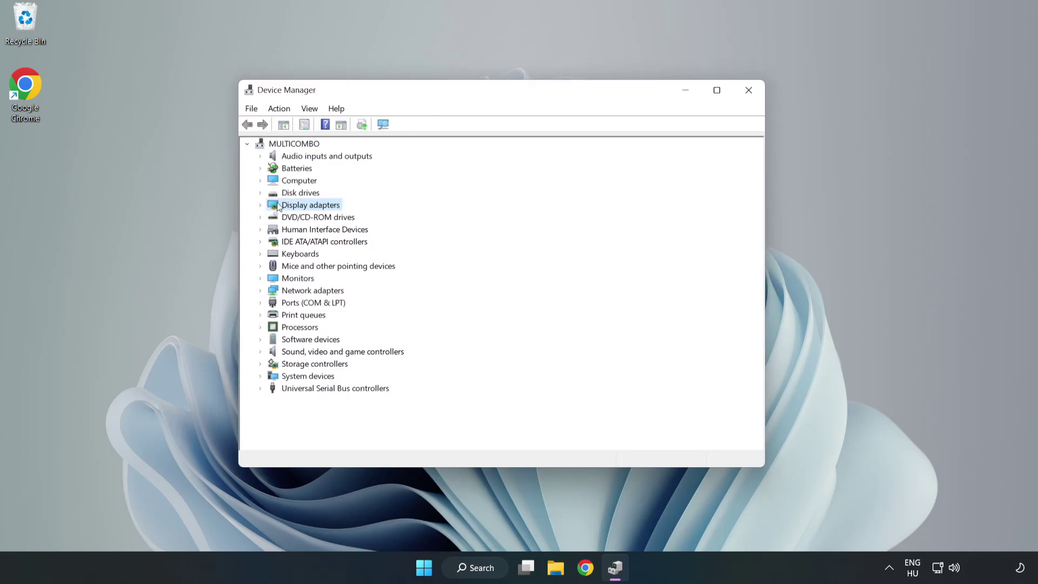
left_click(260, 206)
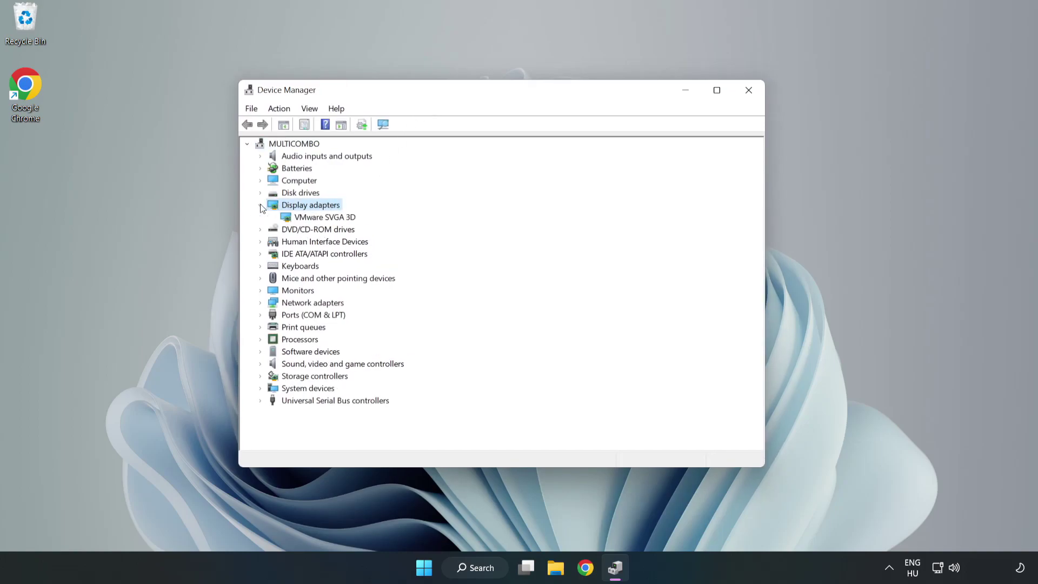
left_click(291, 220)
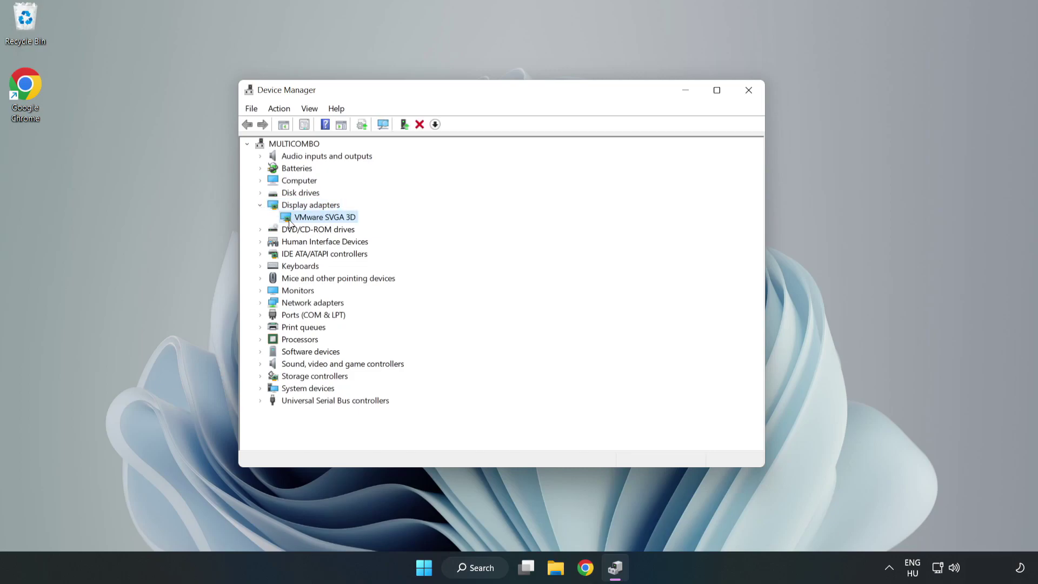
right_click(324, 221)
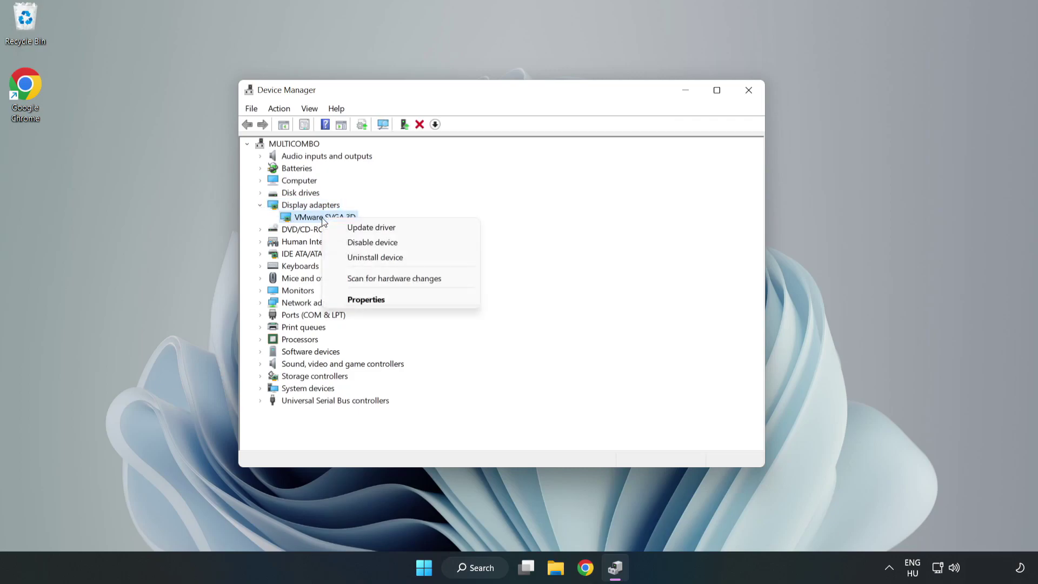
left_click(402, 229)
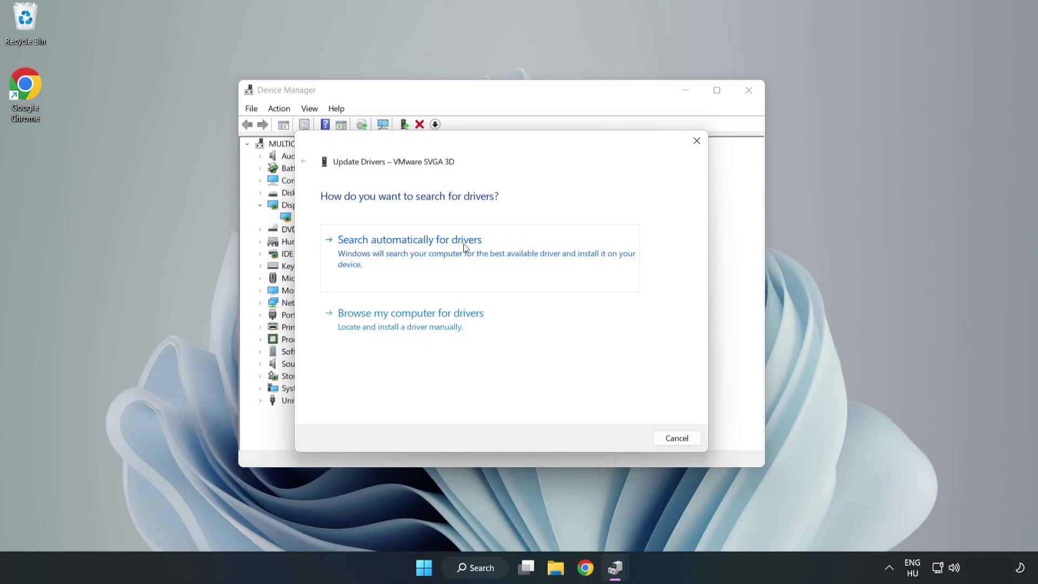
left_click(412, 251)
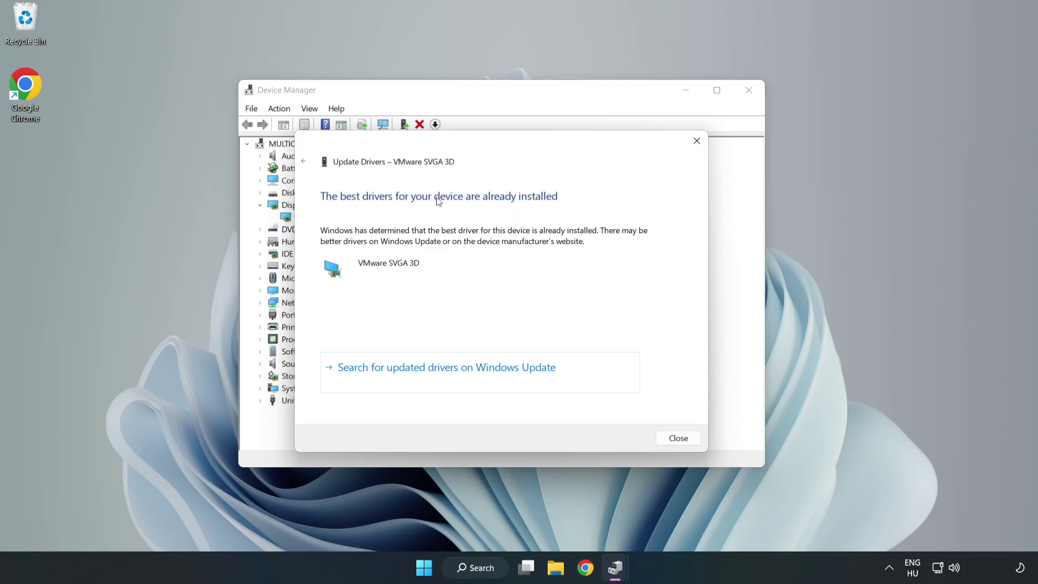
left_click(679, 438)
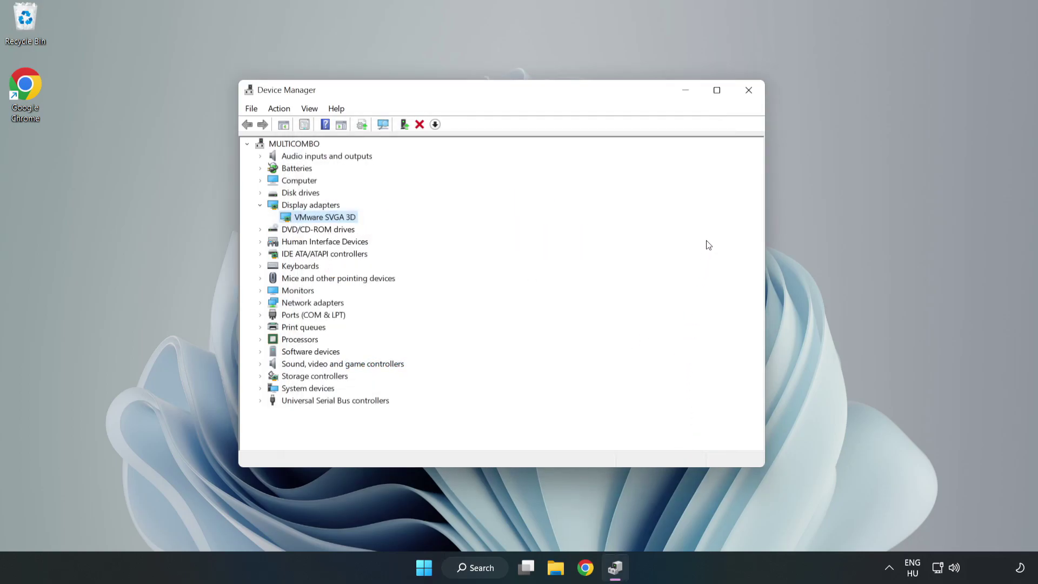
Close Device Manager and open Windows Update settings by searching 'updates'.
left_click(749, 91)
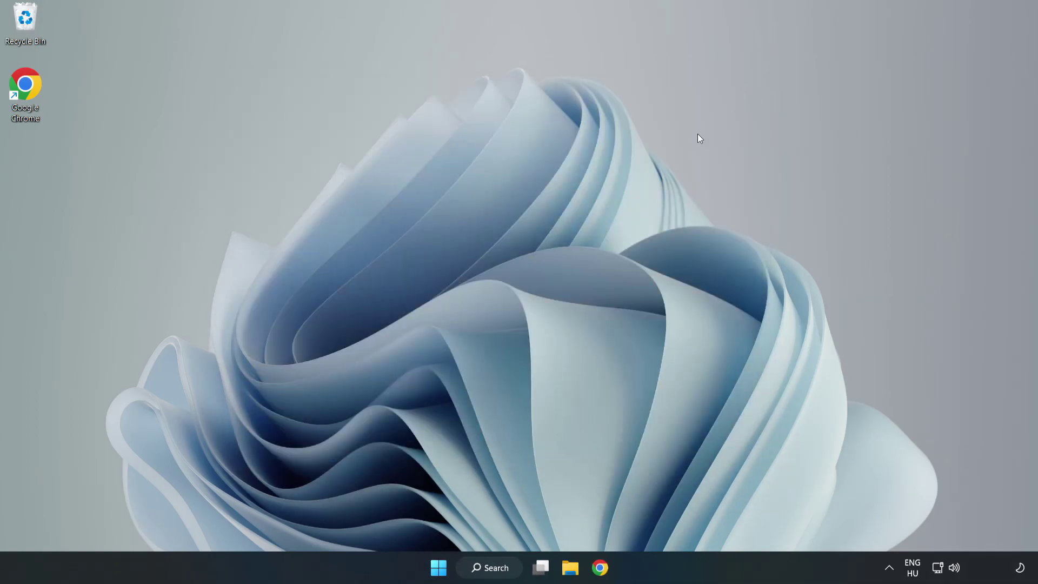
left_click(492, 567)
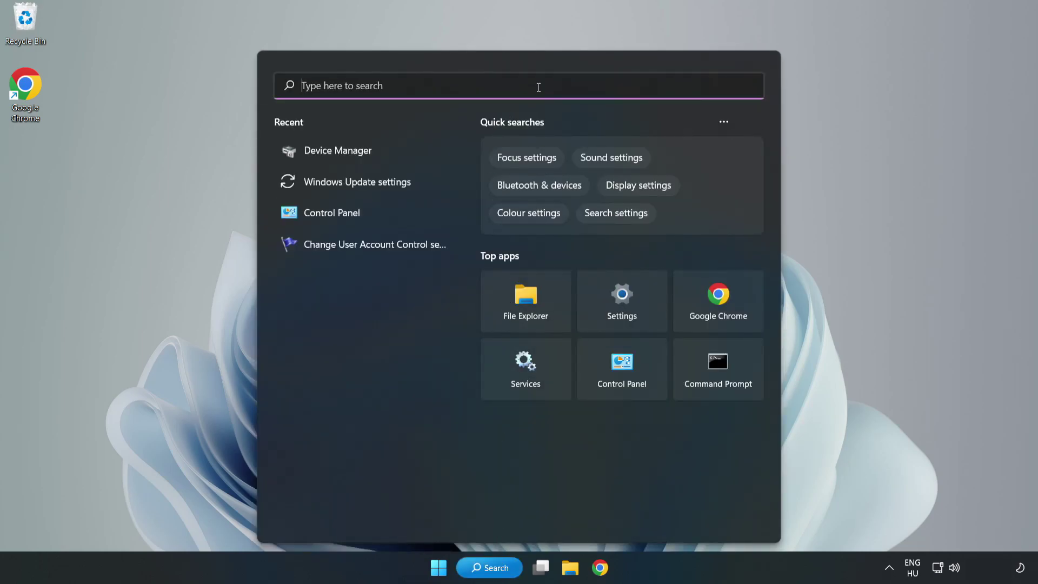
type("updates")
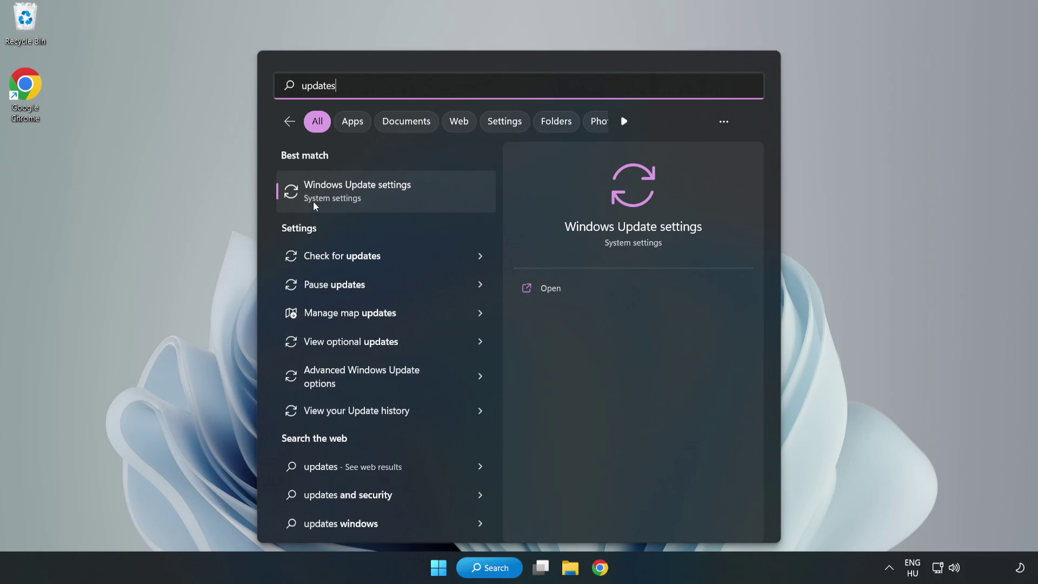
left_click(371, 197)
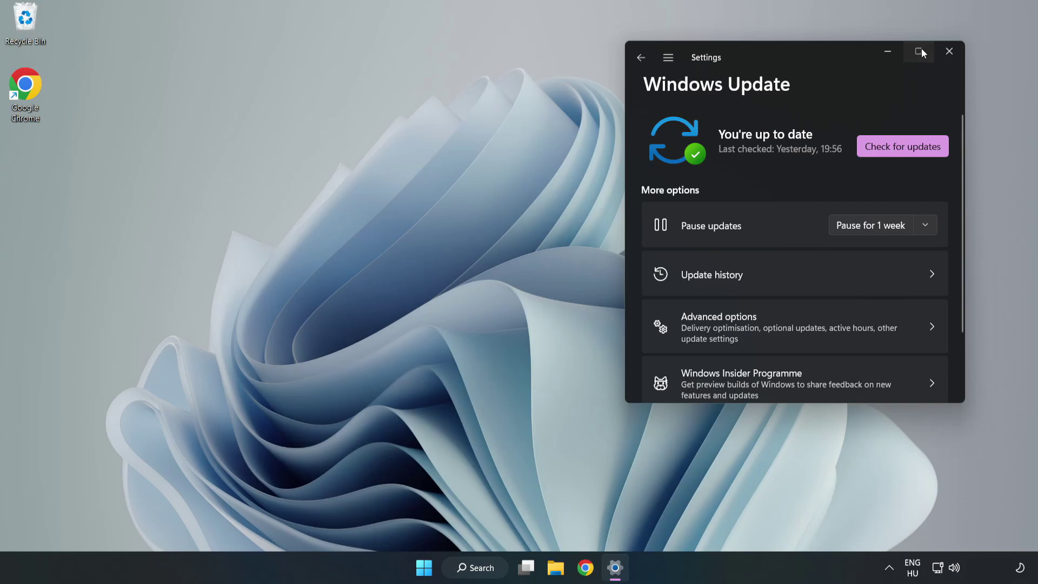
Maximize Settings and run a fresh check for Windows updates.
left_click(918, 49)
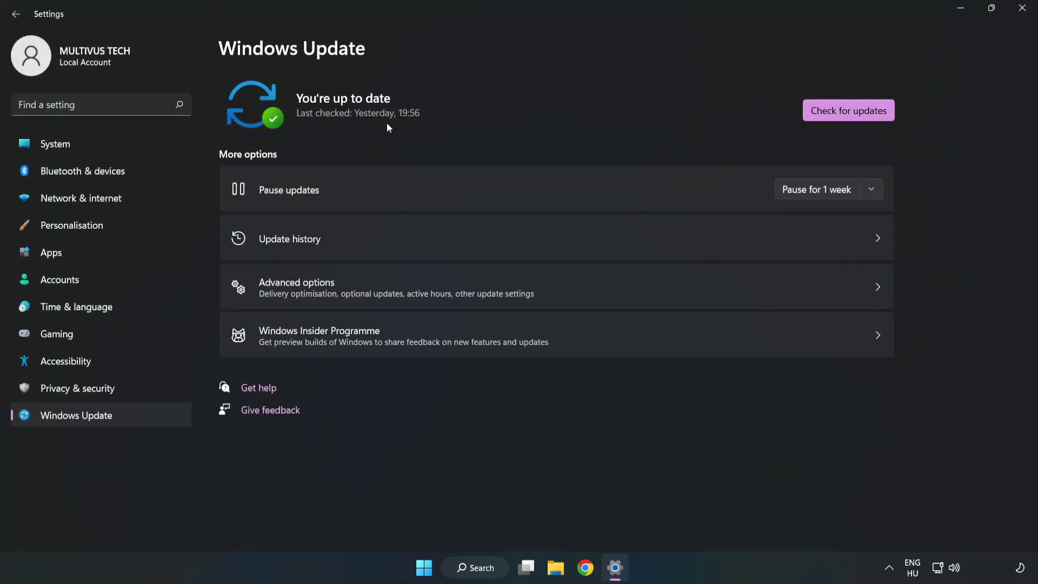
left_click(852, 113)
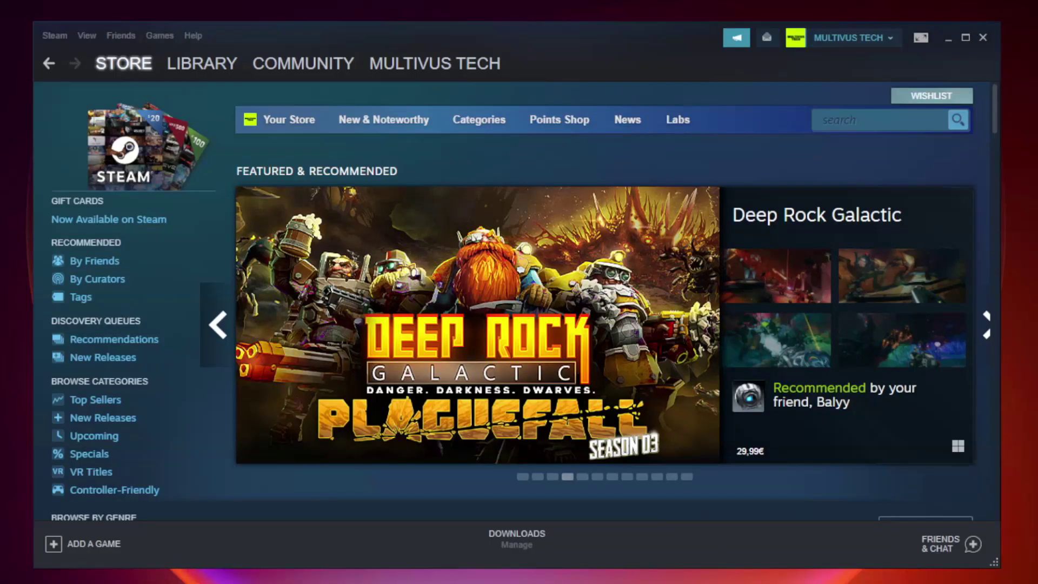
Show the Steam library and bring up the options menu for the favourite non-working game.
mouse_move(223, 64)
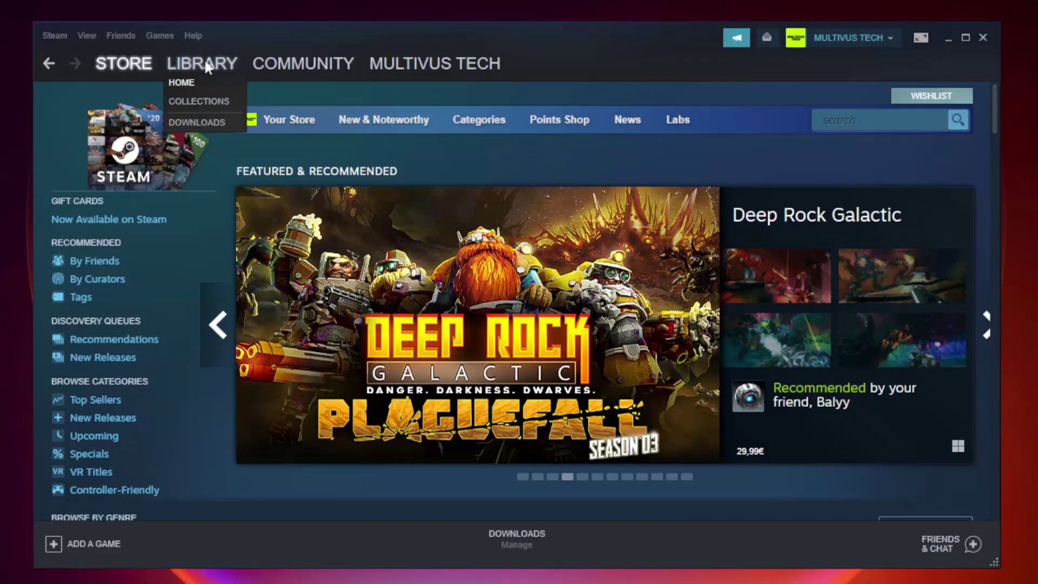
left_click(211, 70)
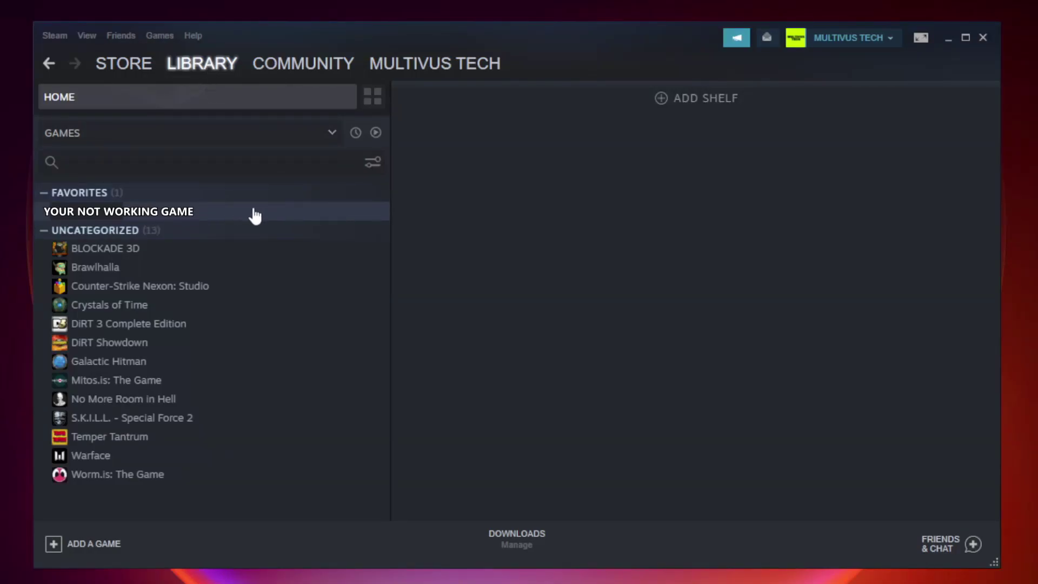
right_click(225, 217)
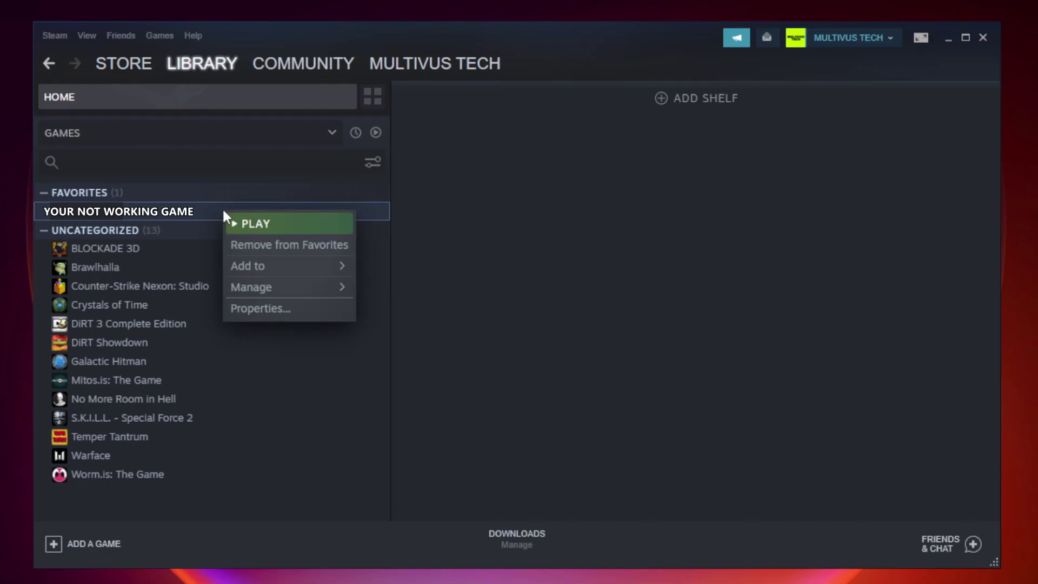
Verify the integrity of Unturned's local files, validating all 9192 files.
left_click(286, 307)
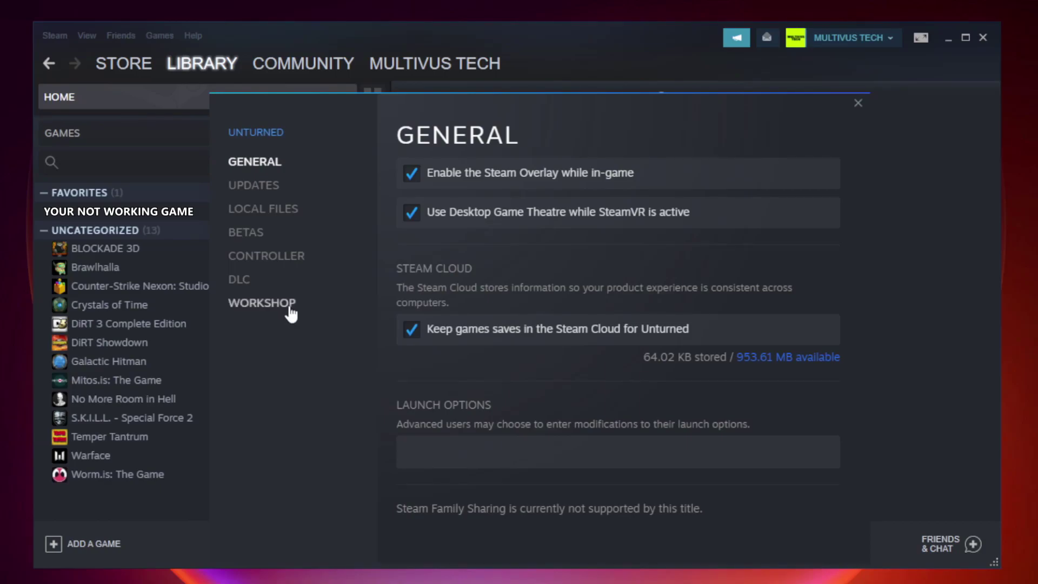
left_click(276, 215)
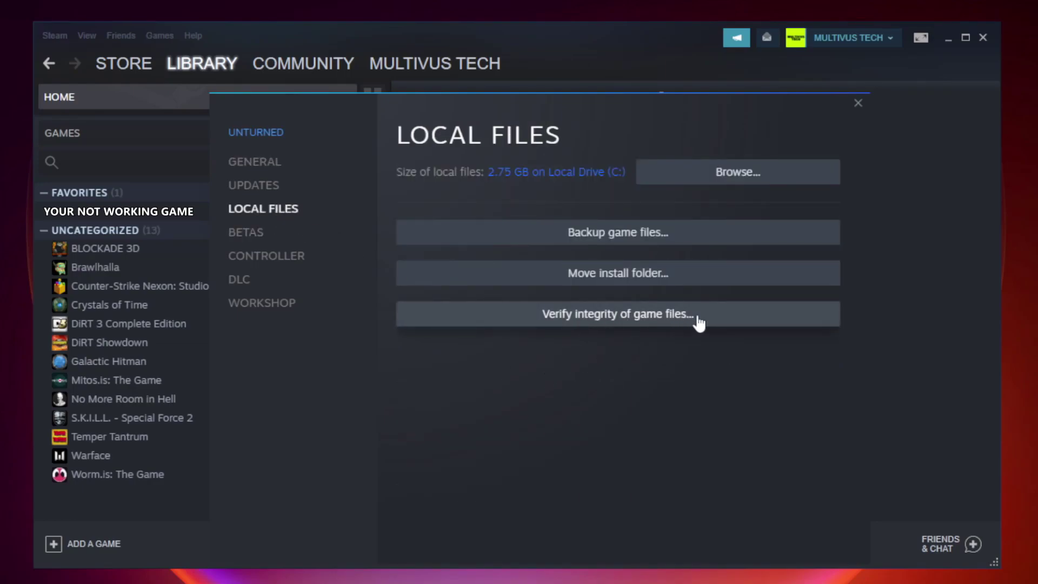
left_click(627, 318)
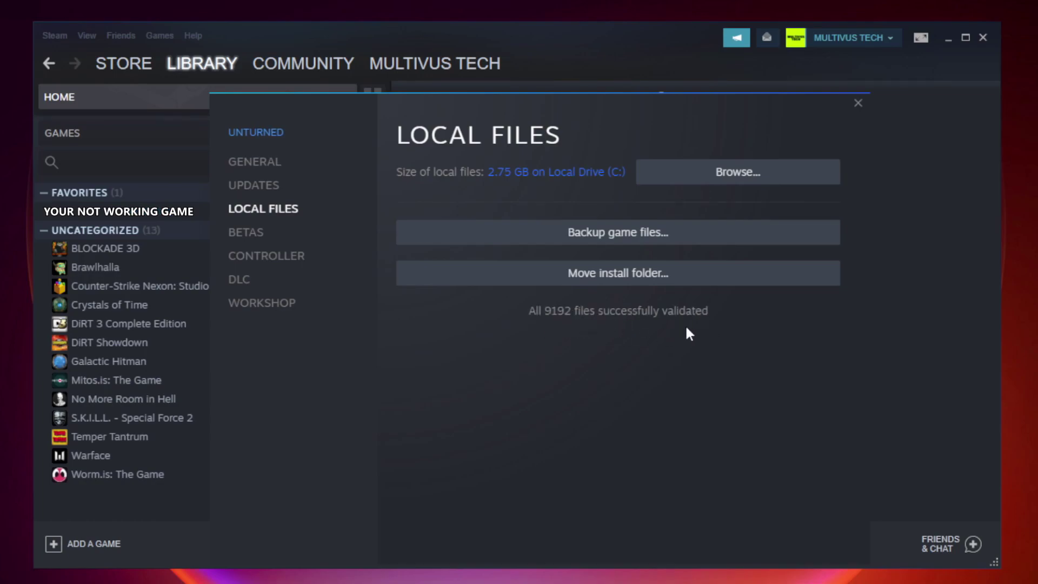
Open the Properties of the YOUR NOT WORKING GAME shortcut in its install folder.
left_click(742, 185)
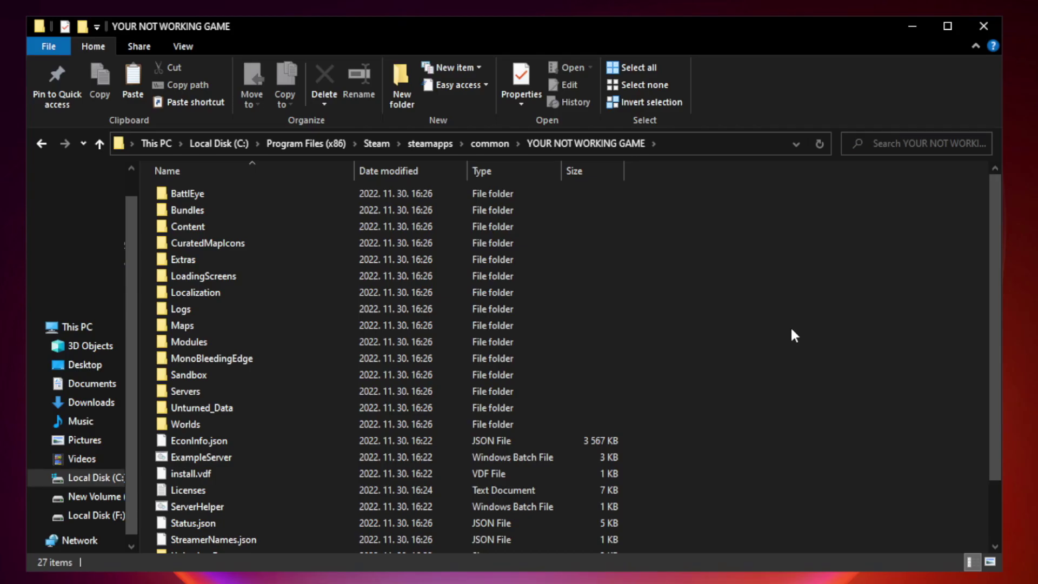
left_click_drag(996, 283, 997, 373)
left_click(413, 545)
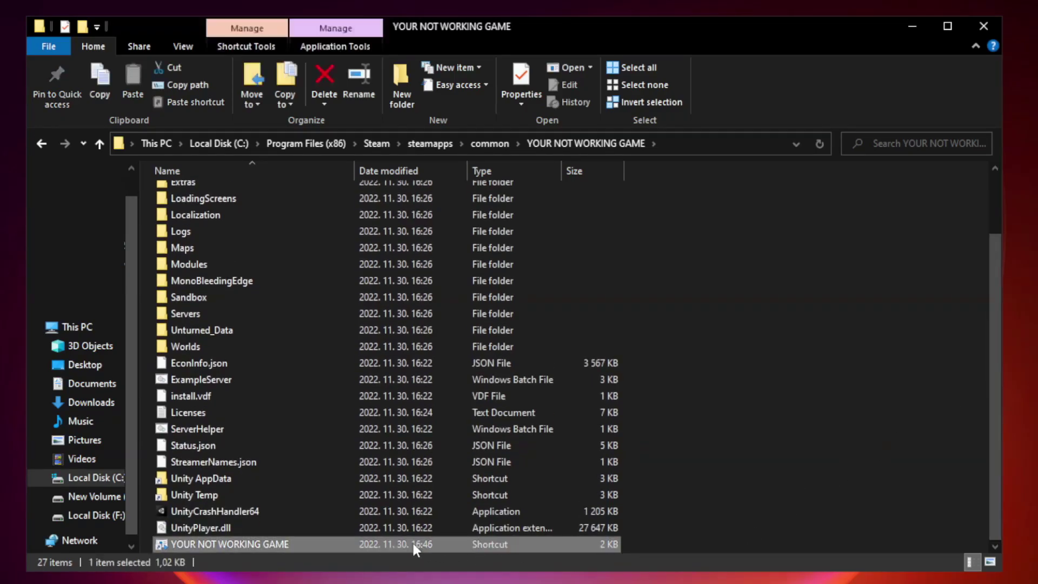
right_click(352, 544)
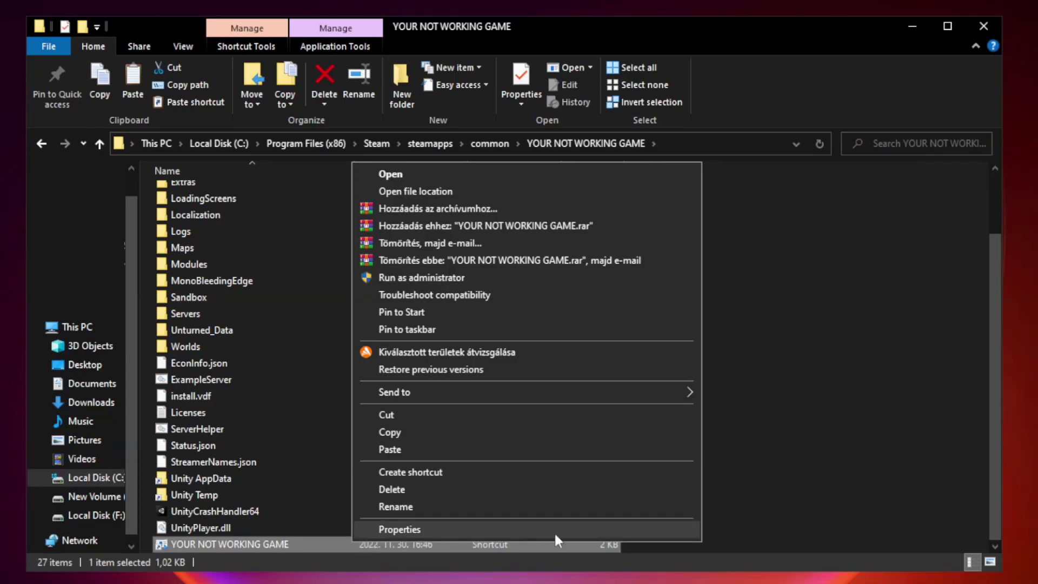
left_click(522, 529)
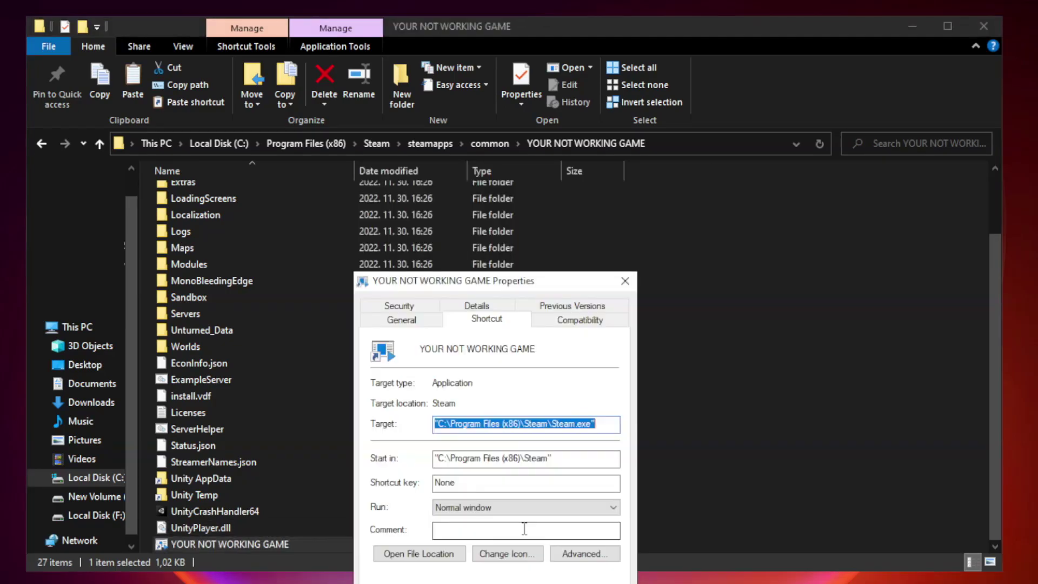
left_click_drag(516, 286, 516, 119)
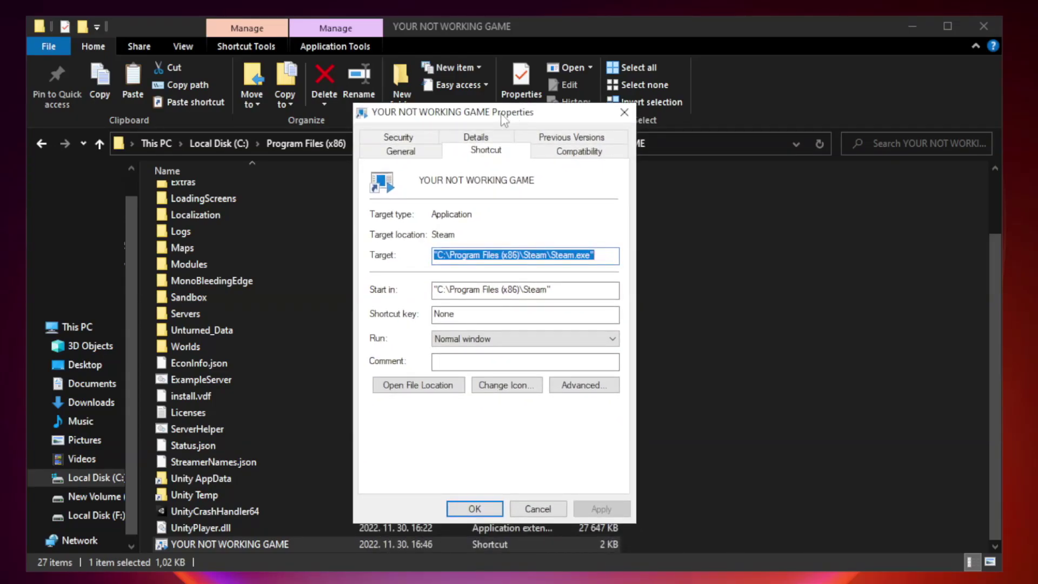
Set Windows 8 compatibility mode, disable fullscreen optimizations, run as administrator, and apply.
left_click(578, 153)
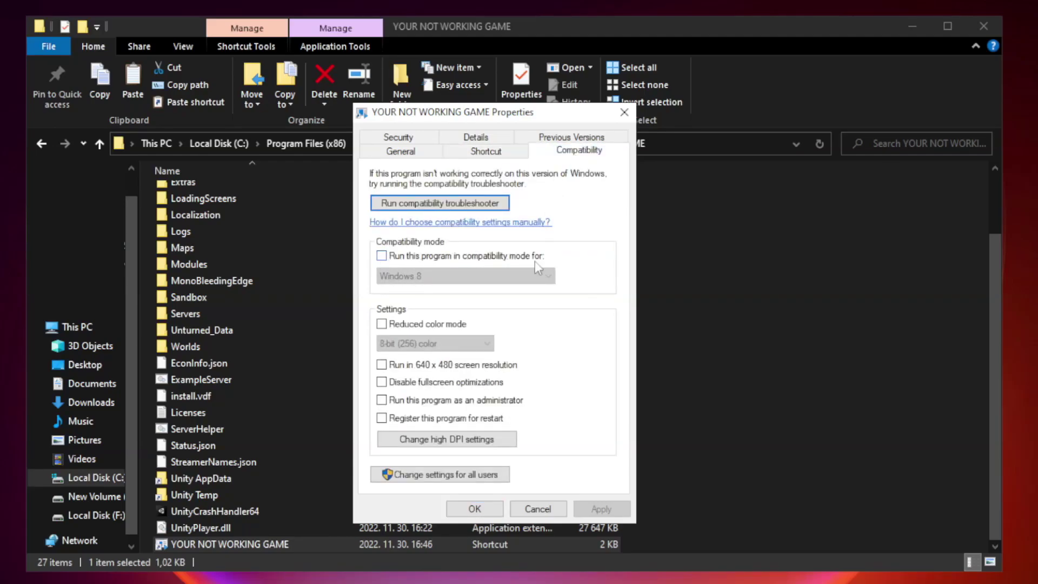
left_click(413, 257)
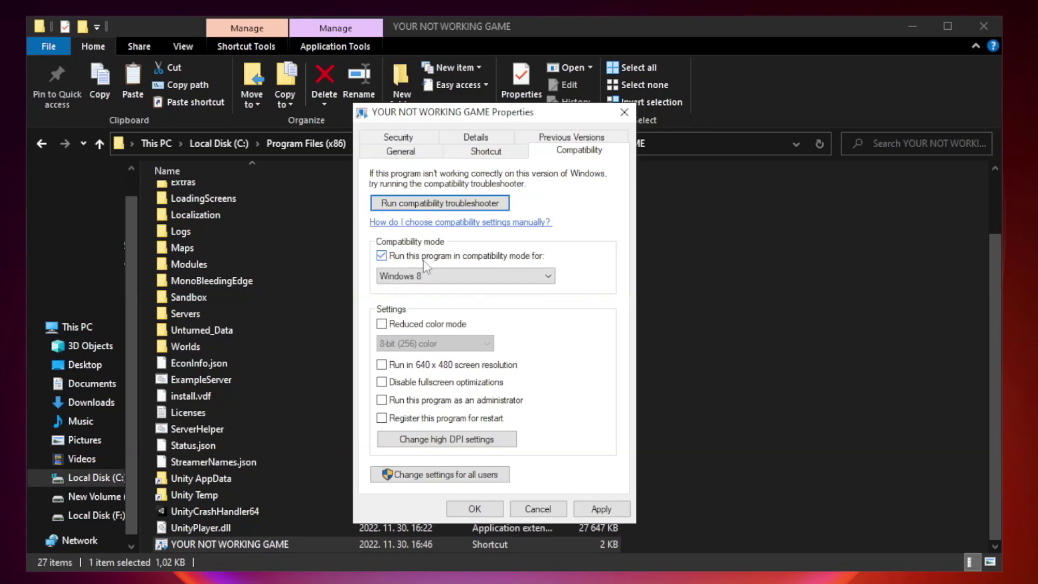
left_click(462, 276)
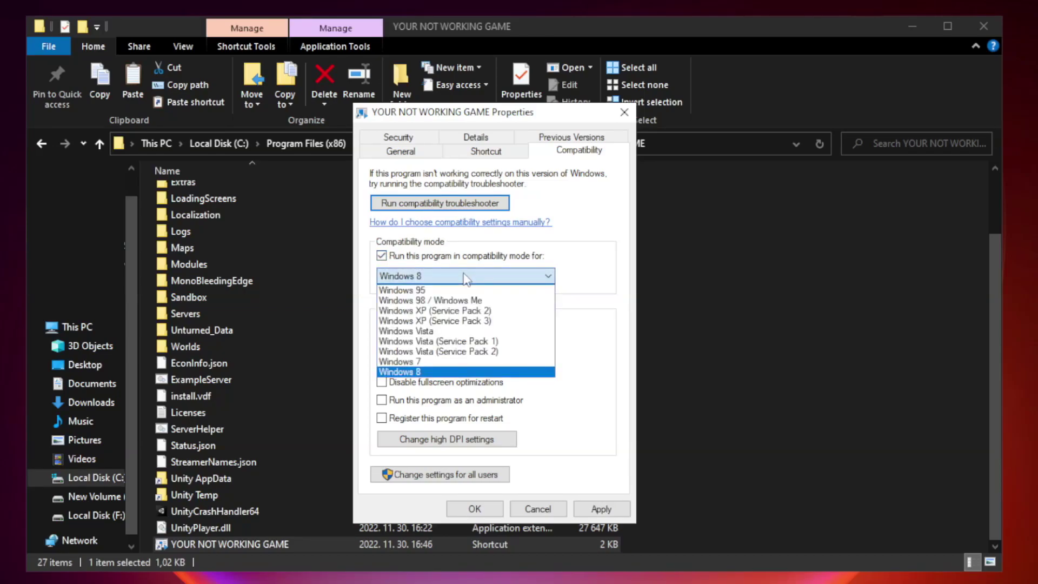
left_click(439, 372)
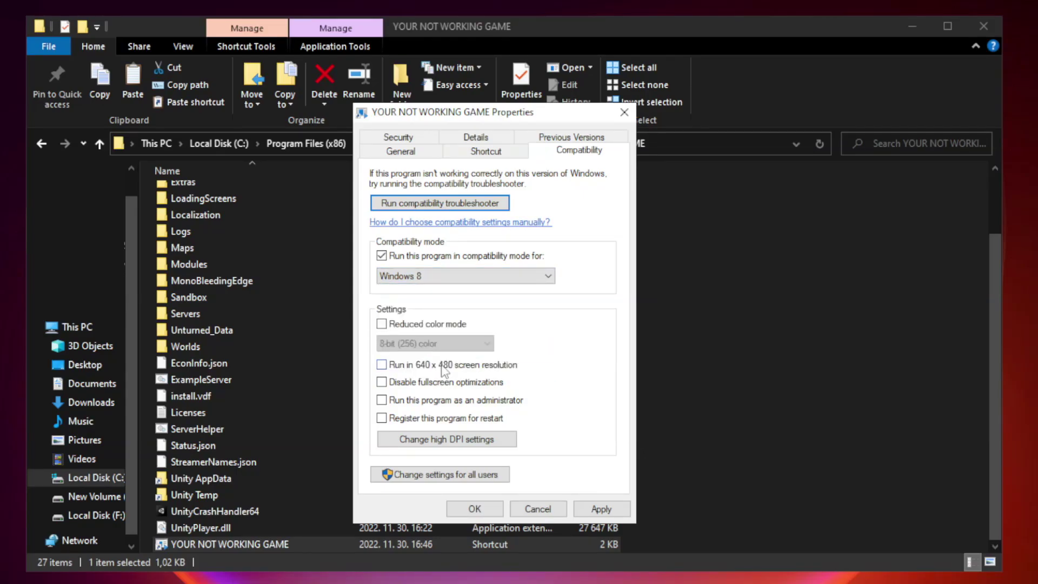
left_click(406, 385)
left_click(409, 404)
left_click(610, 511)
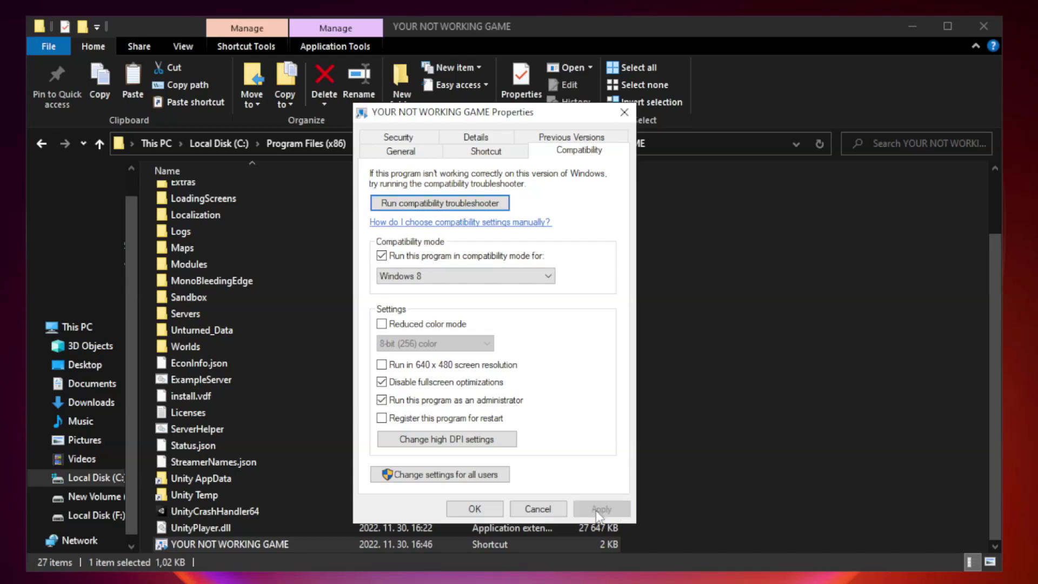
left_click(474, 509)
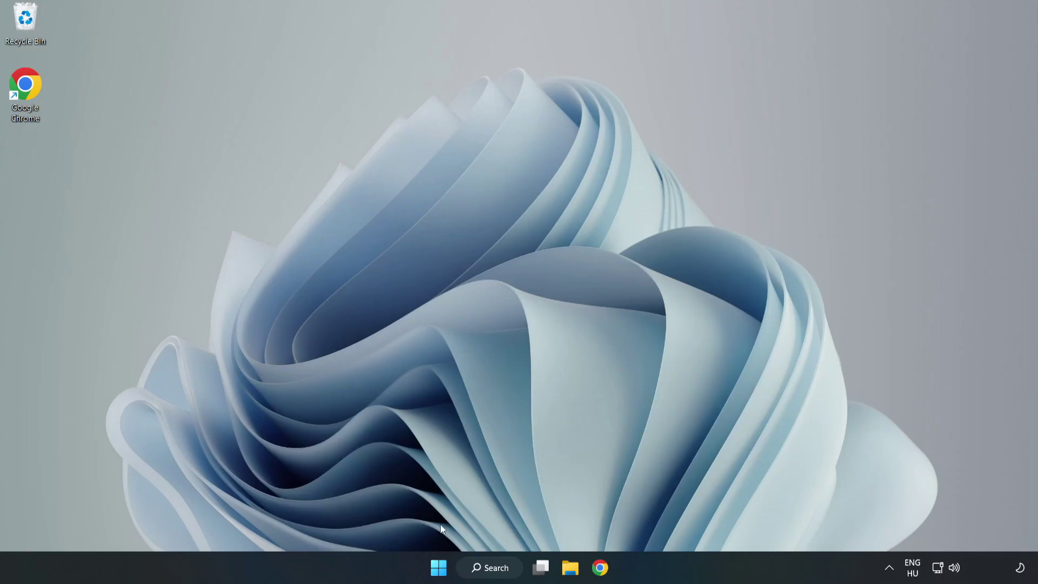
Launch Task Manager from the Start quick-link menu and show the startup apps list.
right_click(441, 572)
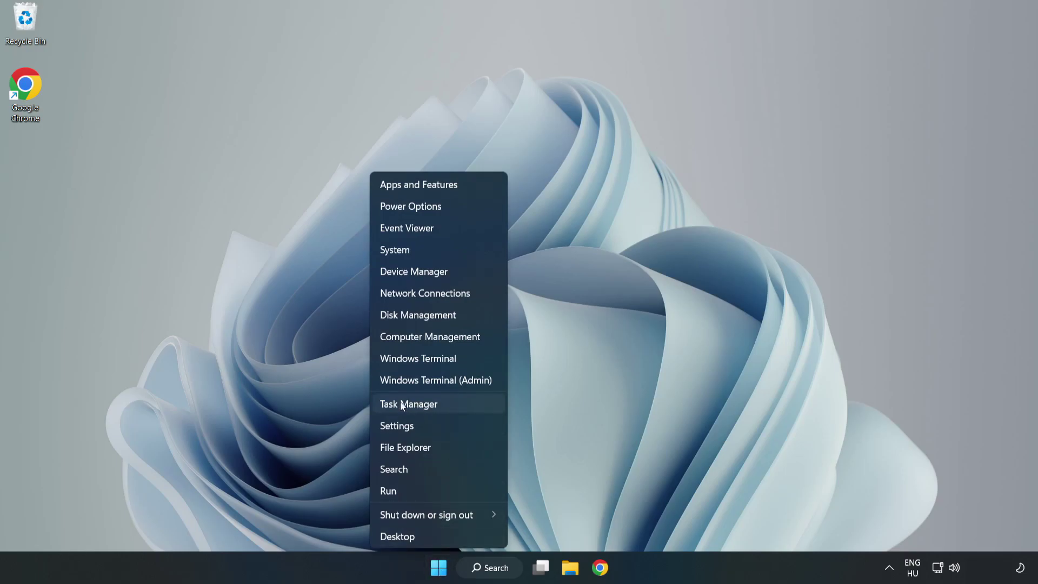
left_click(437, 404)
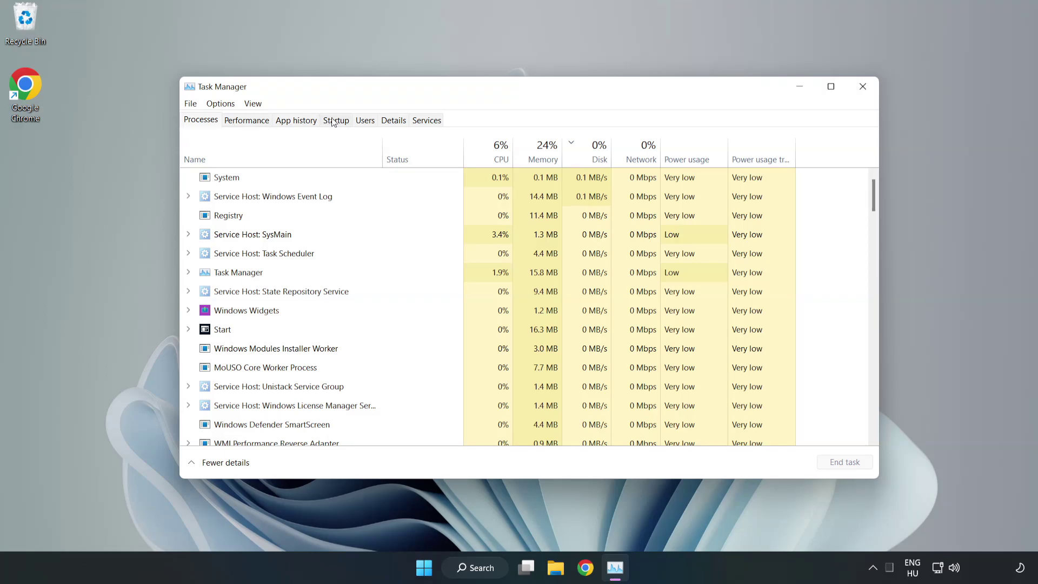
left_click(338, 124)
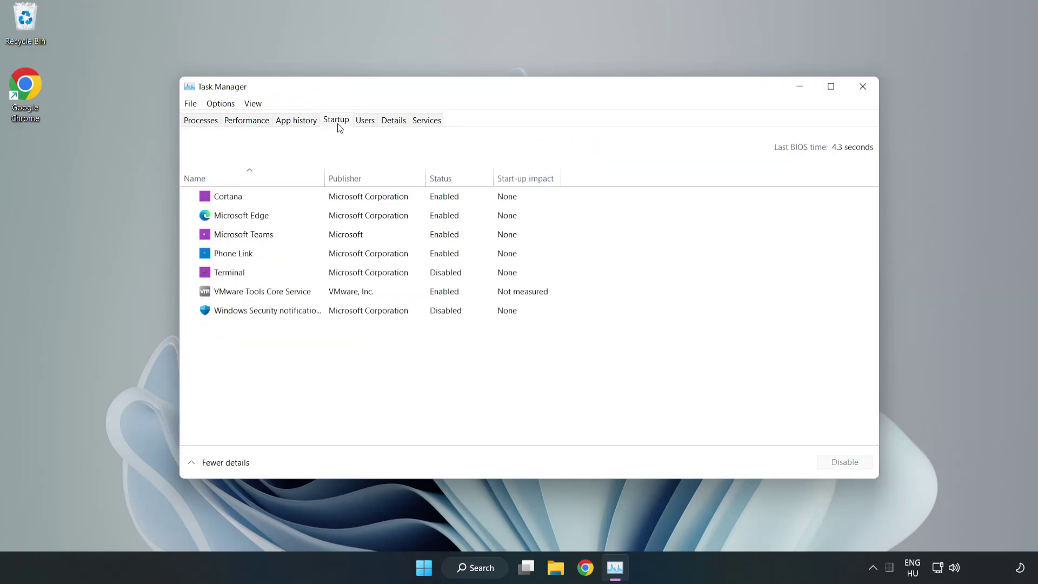
Disable Cortana, Microsoft Edge, Microsoft Teams and Phone Link as startup apps.
left_click(359, 203)
left_click(839, 464)
left_click(450, 216)
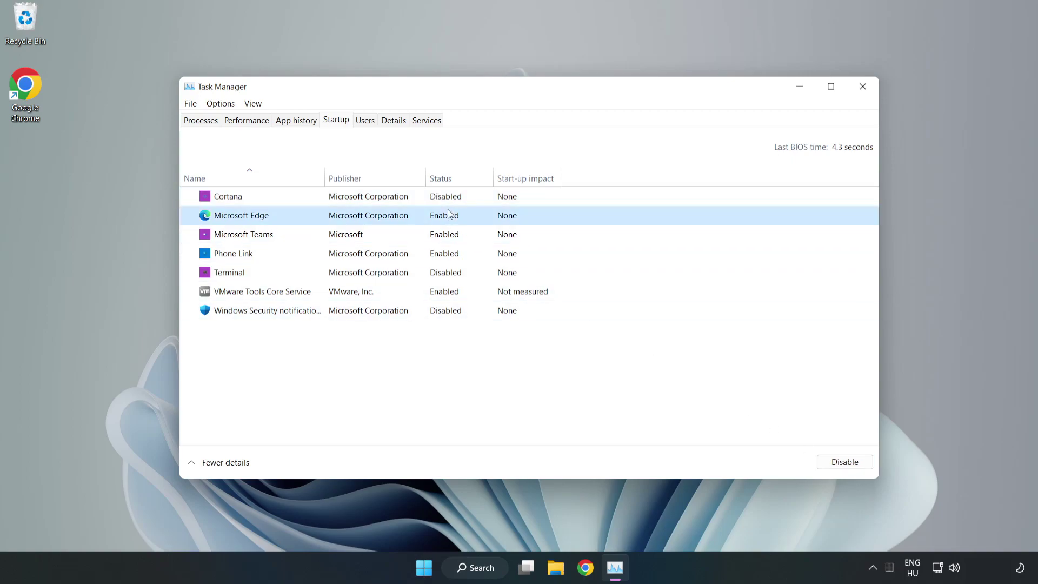
left_click(842, 462)
left_click(411, 234)
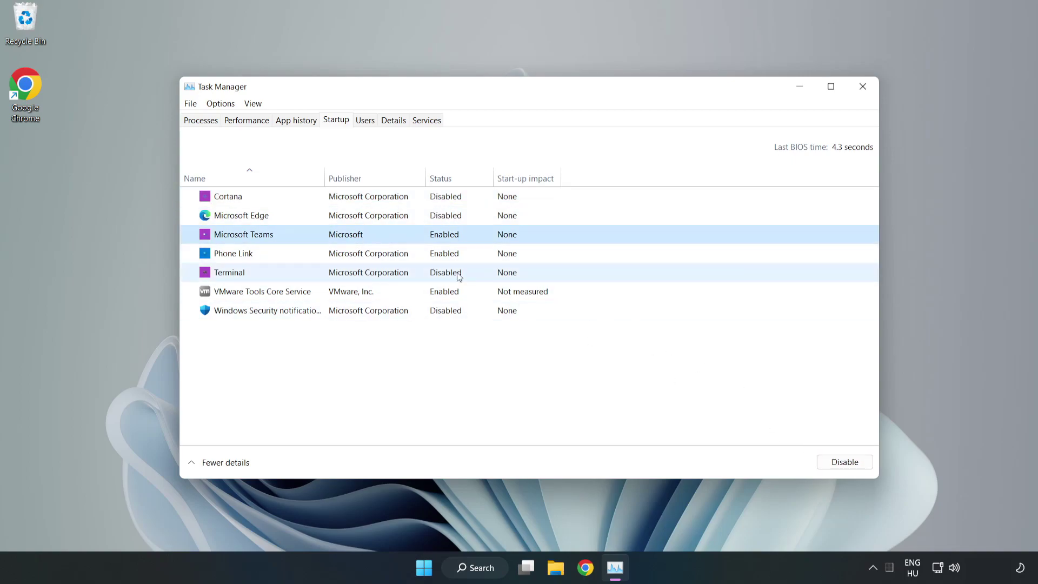
left_click(839, 463)
left_click(345, 254)
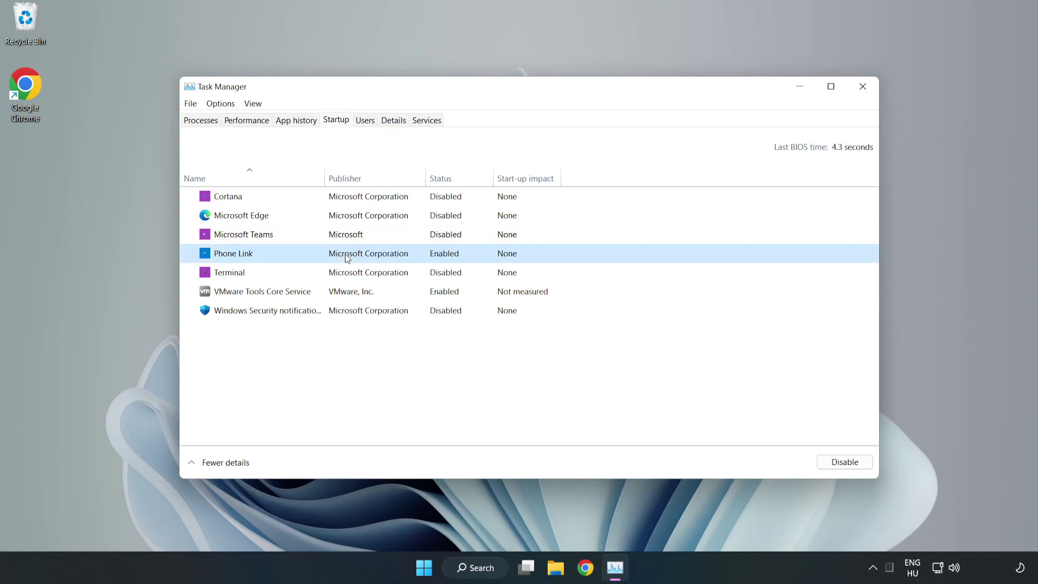
left_click(843, 464)
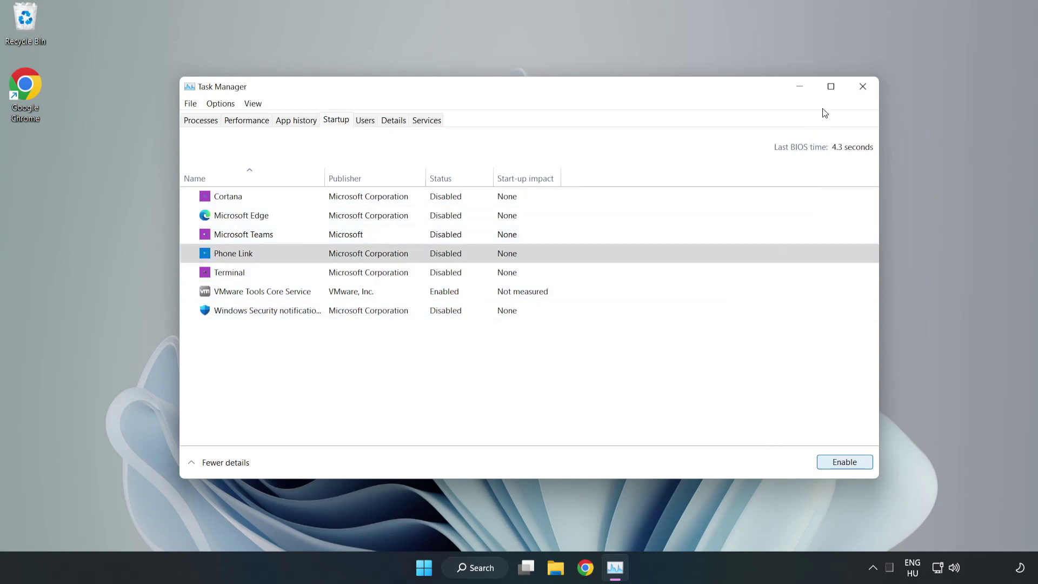
Close Task Manager, then download and run dxwebsetup.exe from Microsoft's DirectX page in Chrome.
left_click(863, 87)
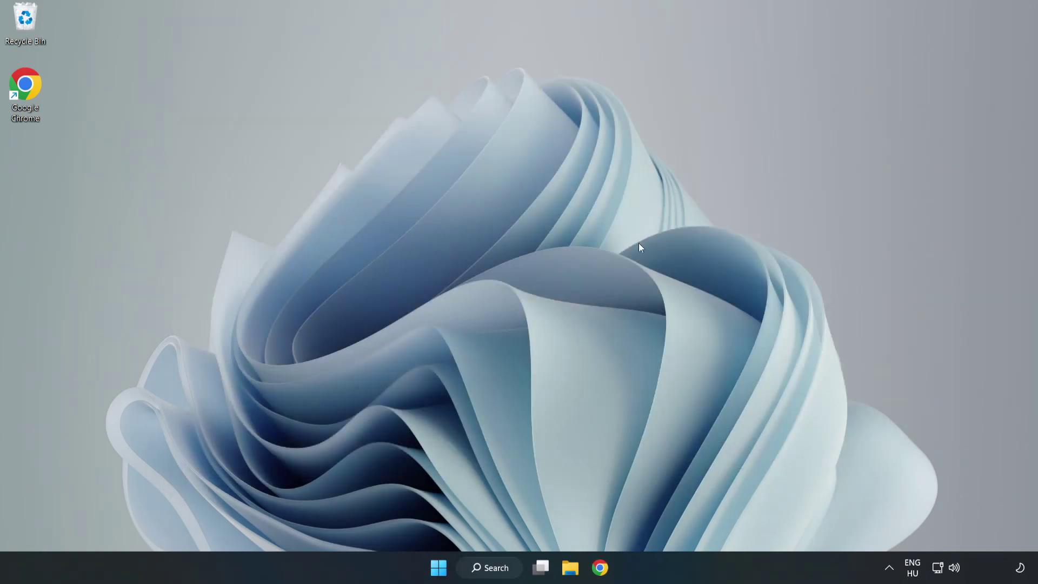
left_click(598, 575)
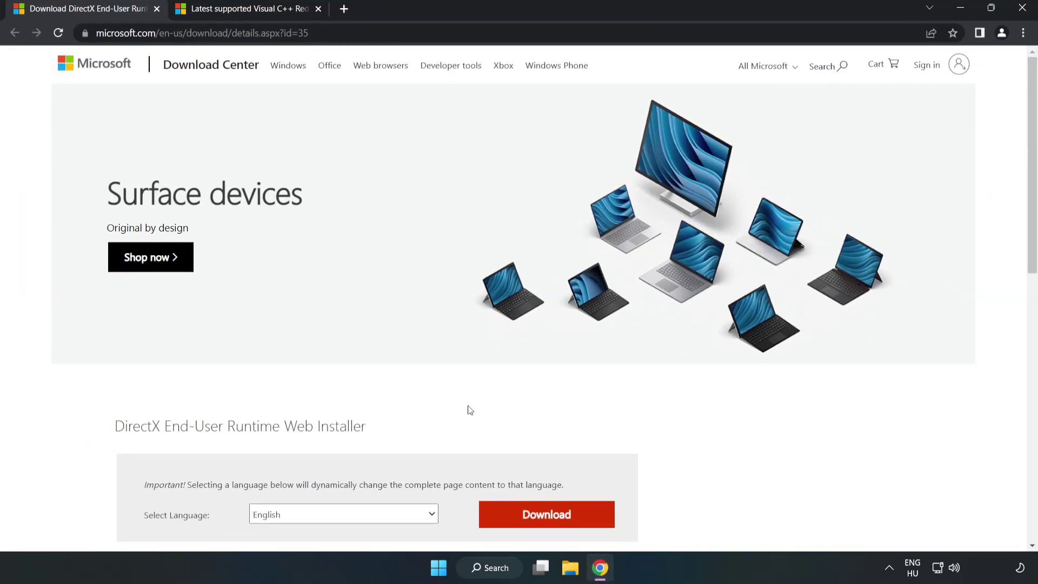
key("ctrl+l")
key("End")
left_click(43, 124)
scroll(42, 124, "down", 3)
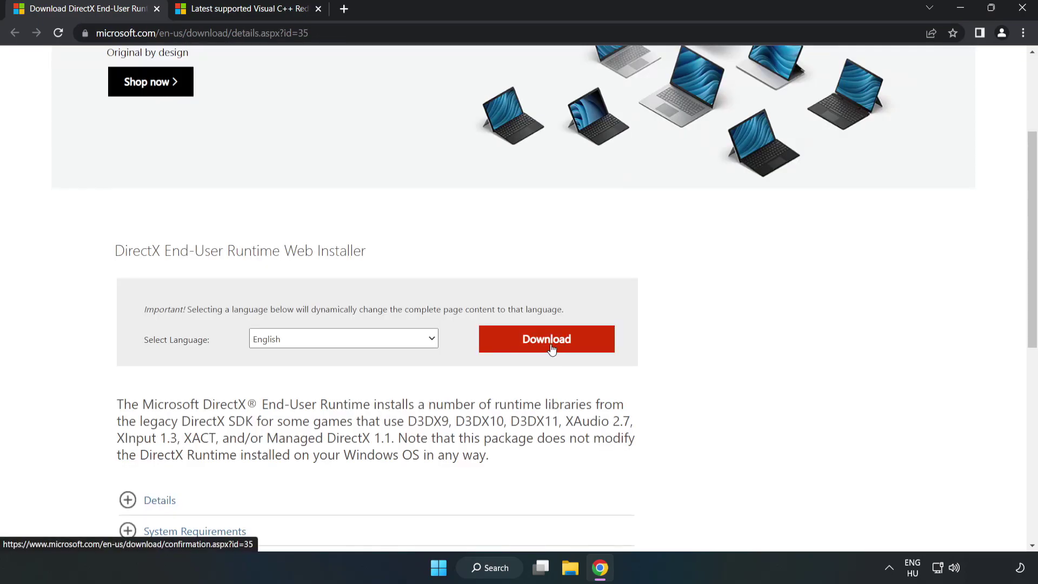
left_click(551, 346)
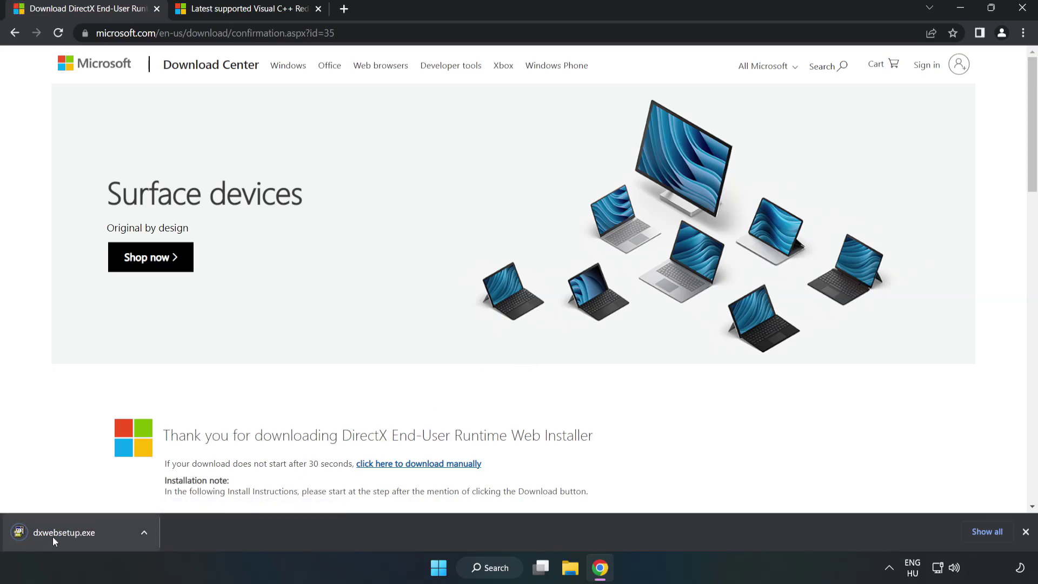
left_click(76, 533)
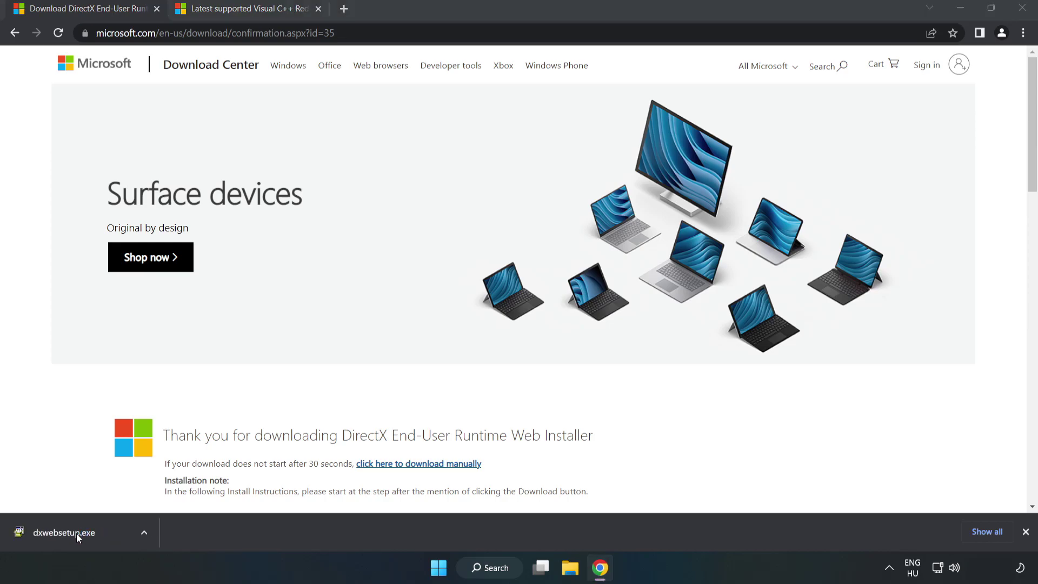
Accept the DirectX licence, skip the Bing Bar, and run setup through to Finish.
left_click_drag(236, 82, 506, 173)
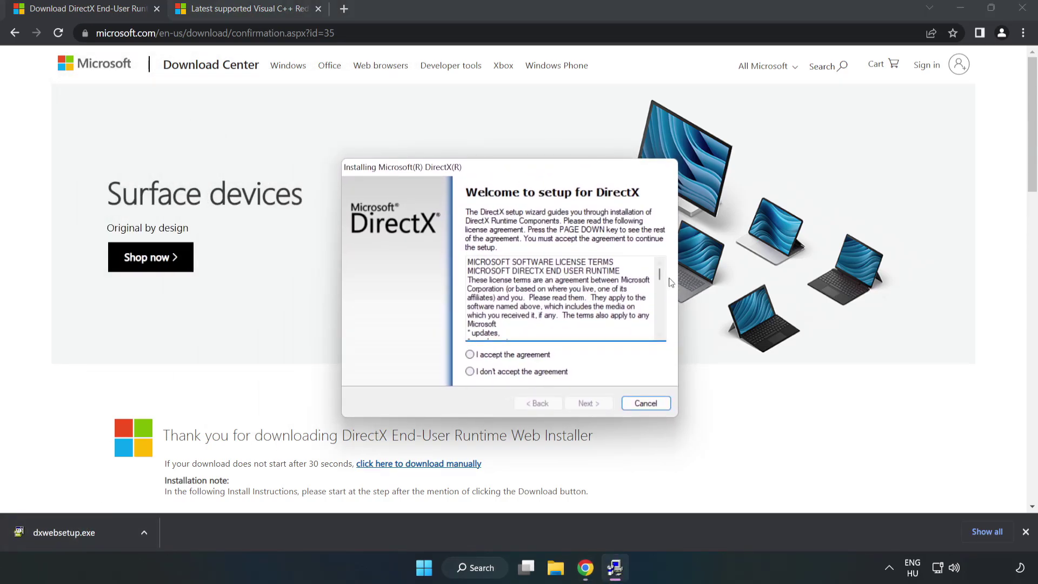
left_click_drag(660, 276, 653, 333)
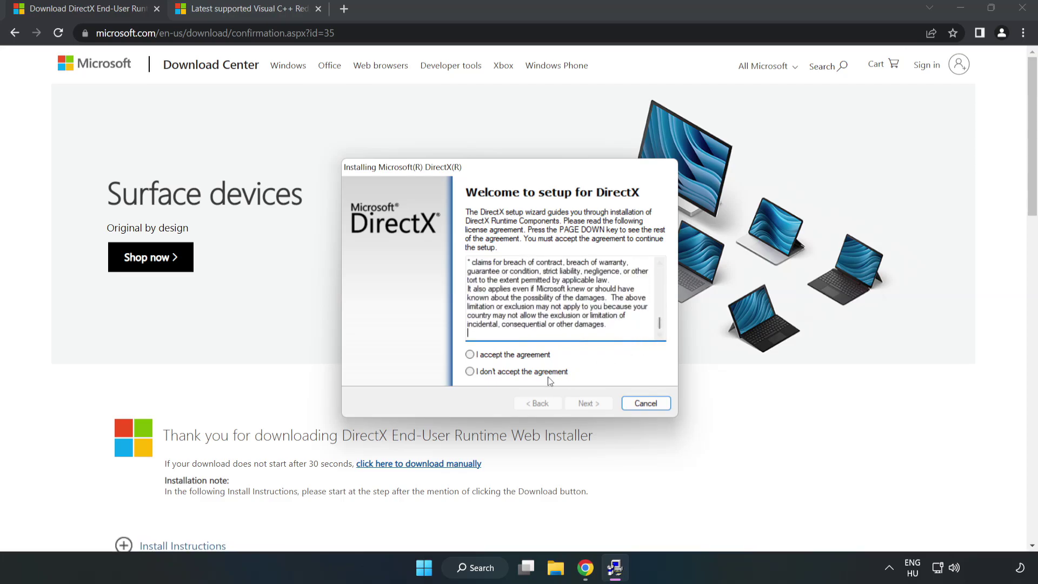
left_click(478, 357)
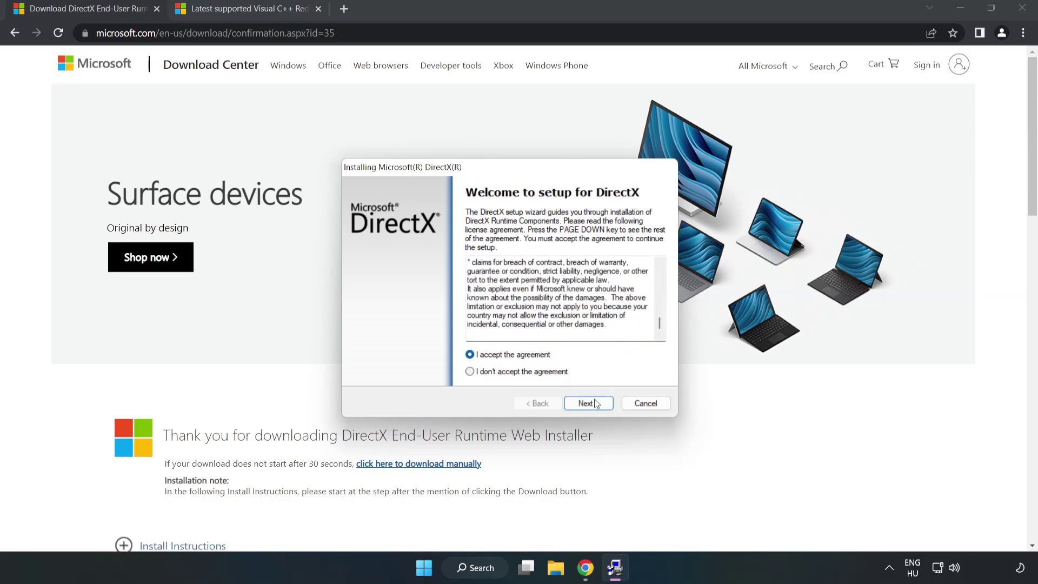
left_click(593, 406)
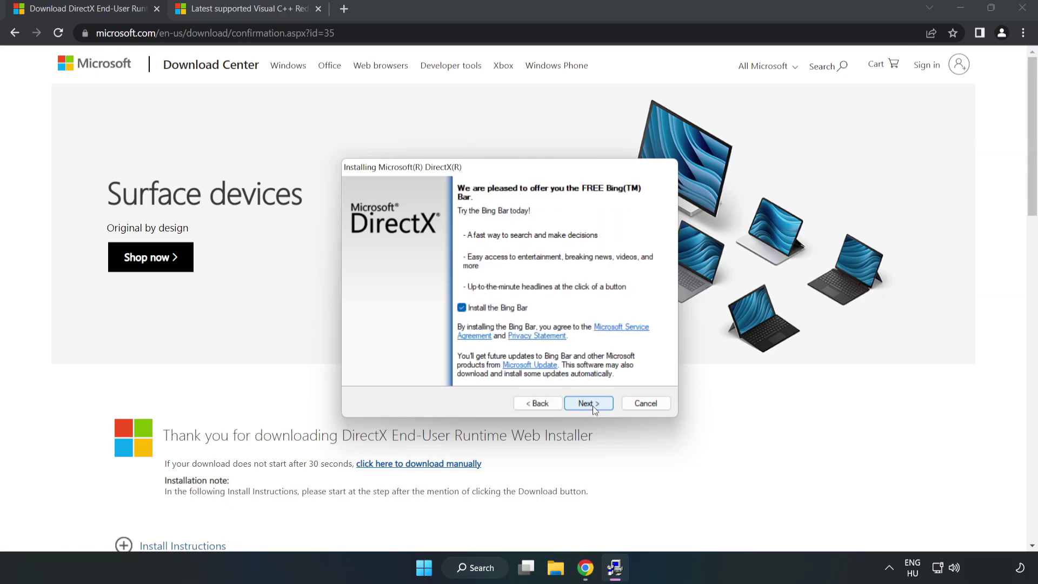
left_click(461, 308)
left_click(586, 403)
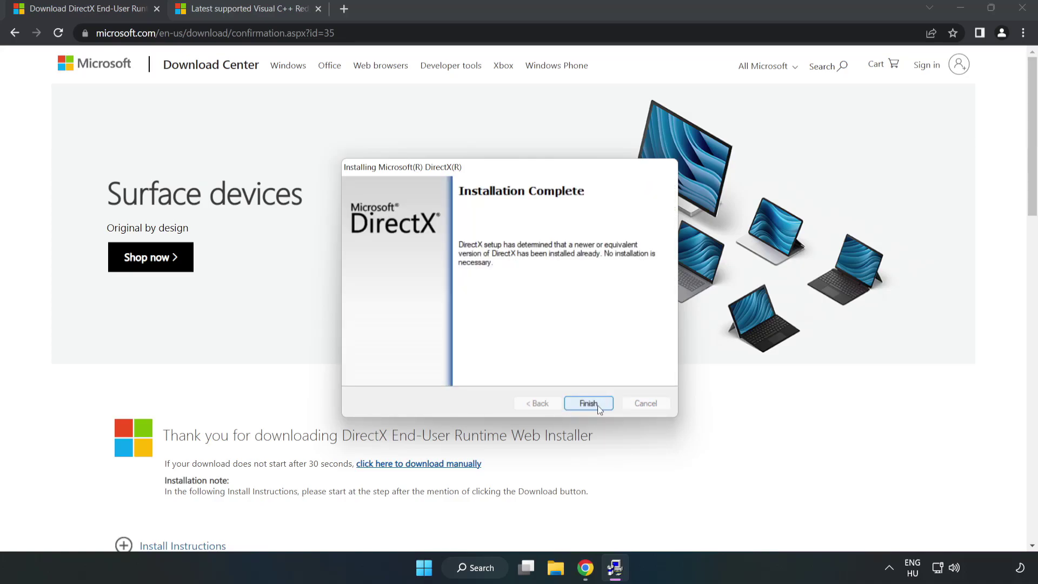
left_click(588, 404)
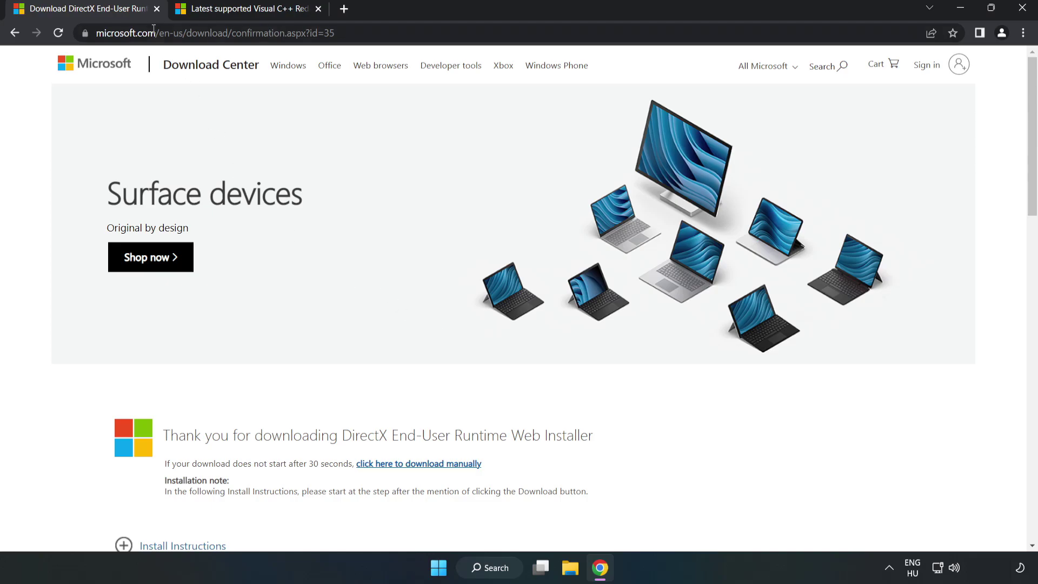
Close the DirectX tab and scroll the Visual C++ Redistributable page to its download table.
left_click(157, 9)
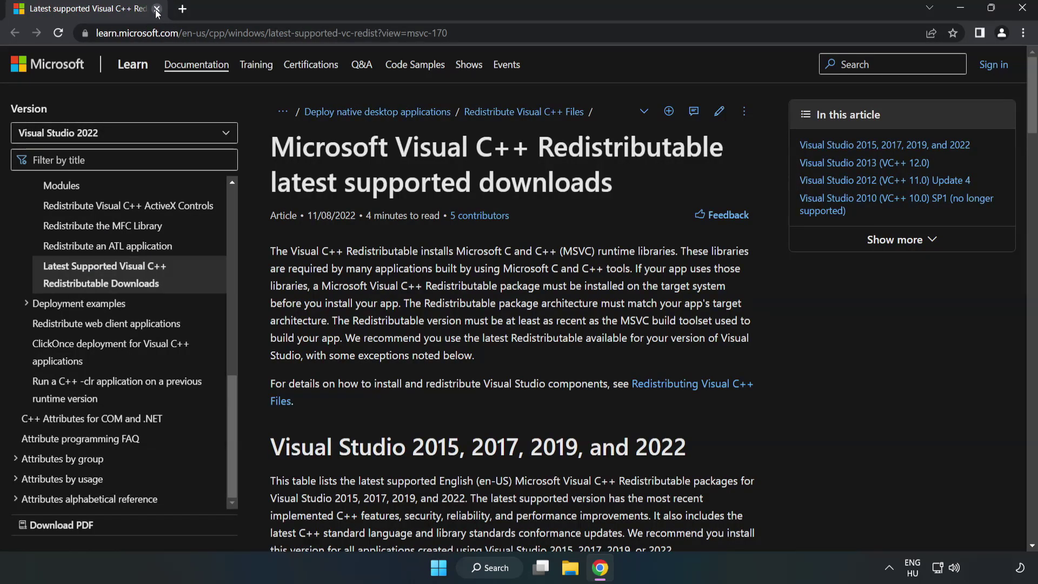
left_click(487, 32)
mouse_move(487, 33)
left_mouse_down()
mouse_move(98, 33)
mouse_move(488, 33)
left_mouse_up()
left_click(414, 193)
scroll(414, 194, "down", 3)
scroll(414, 197, "down", 3)
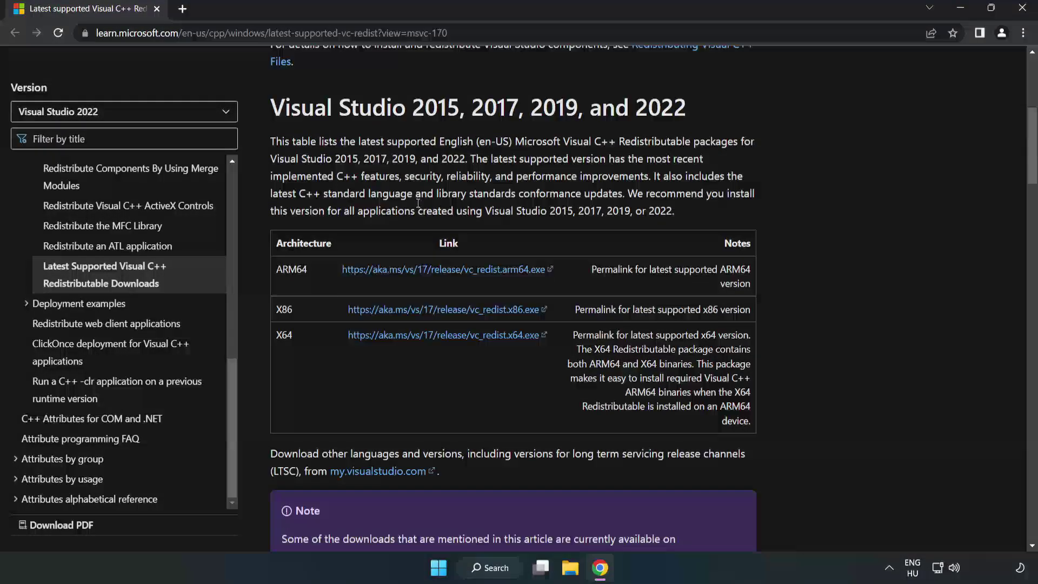
scroll(409, 211, "up", 1)
left_click_drag(271, 108, 685, 116)
left_click(658, 133)
Download the ARM64, x86 and x64 vc_redist installers.
left_click(418, 273)
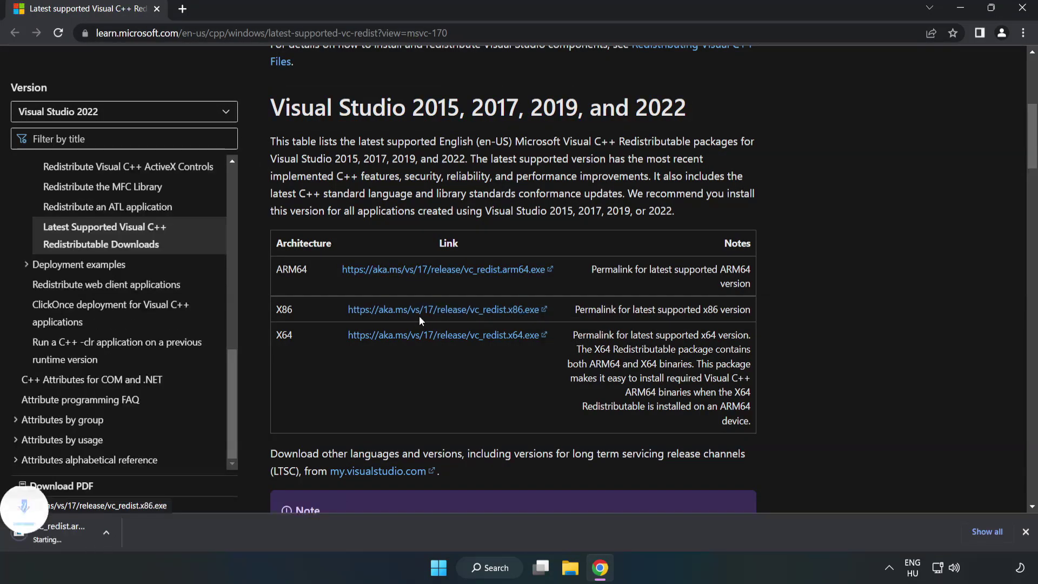
left_click(423, 319)
left_click(434, 338)
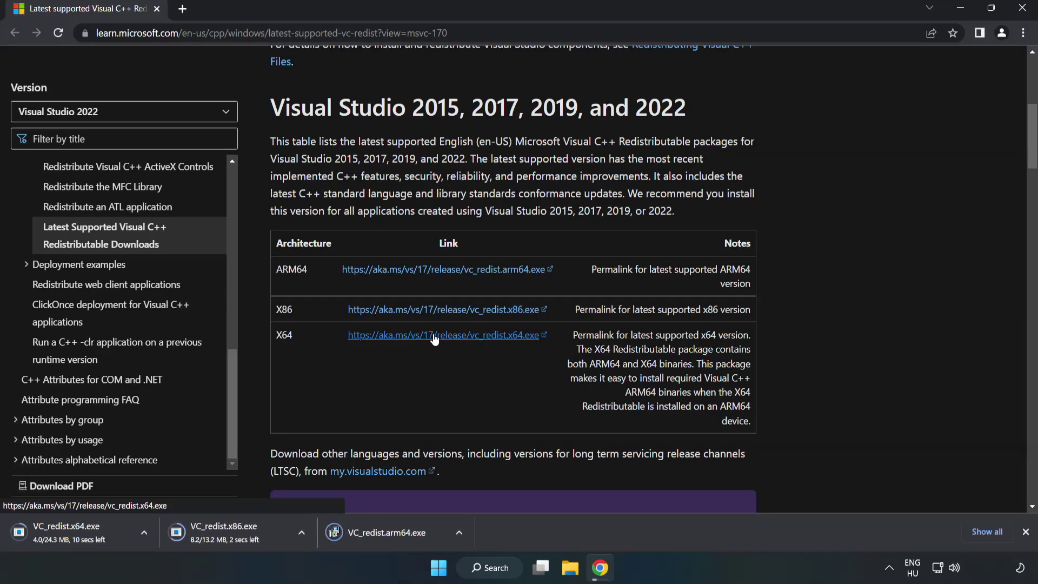
Try installing the ARM64 Visual C++ redistributable, then dismiss its failed setup.
left_click(396, 533)
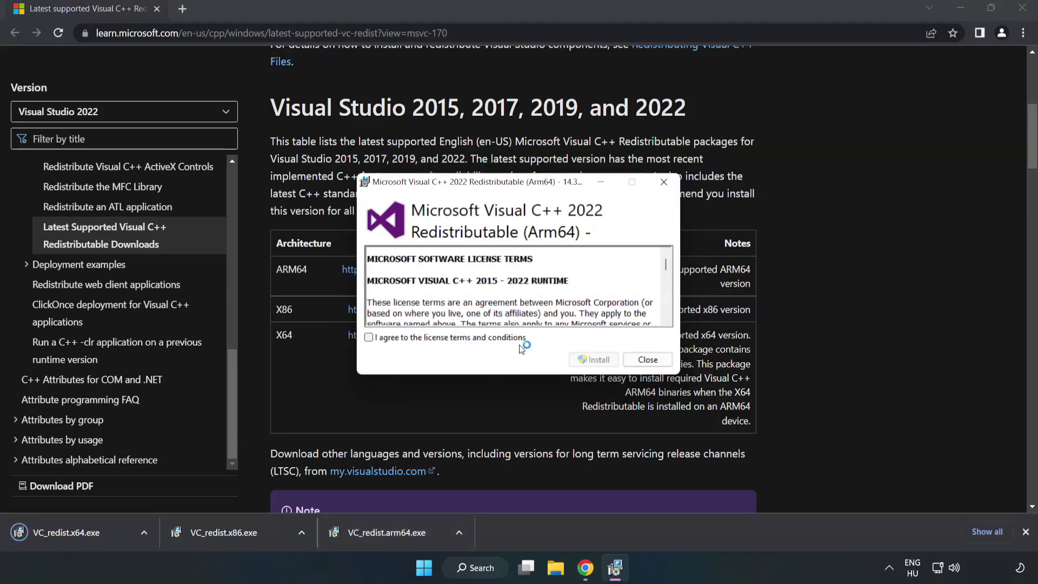
left_click_drag(666, 263, 665, 310)
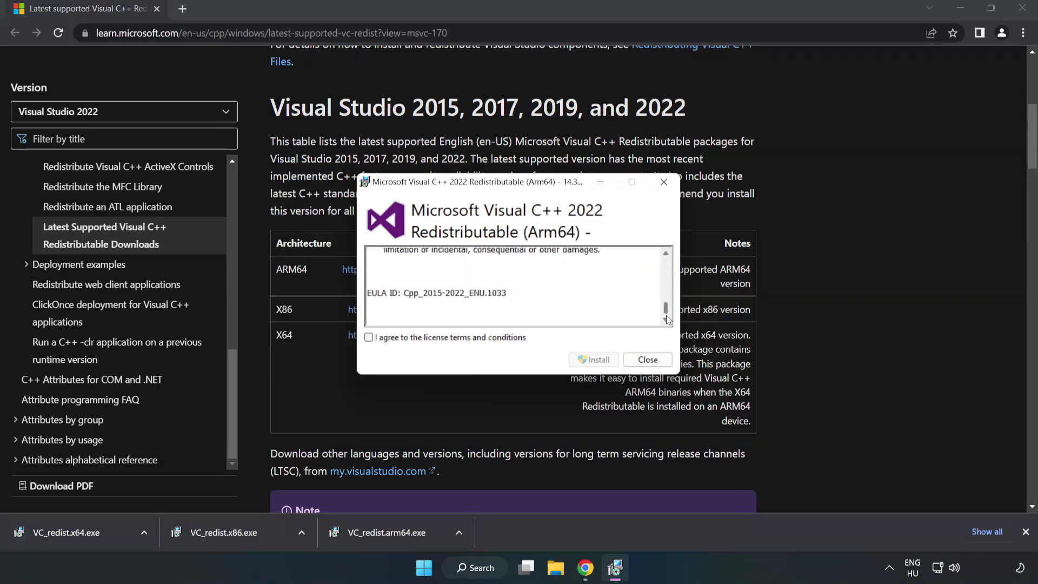
left_click(370, 337)
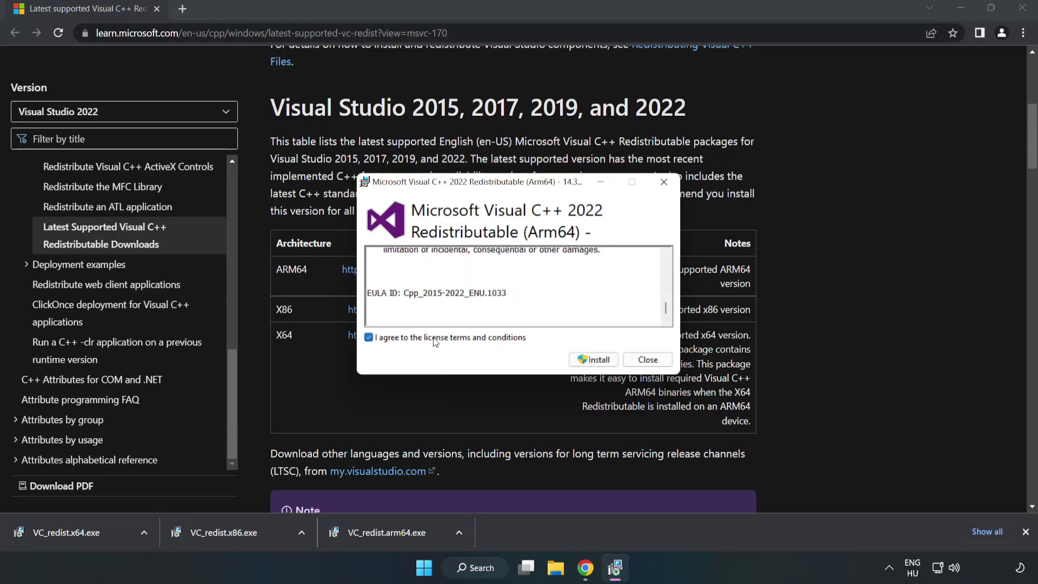
left_click(595, 362)
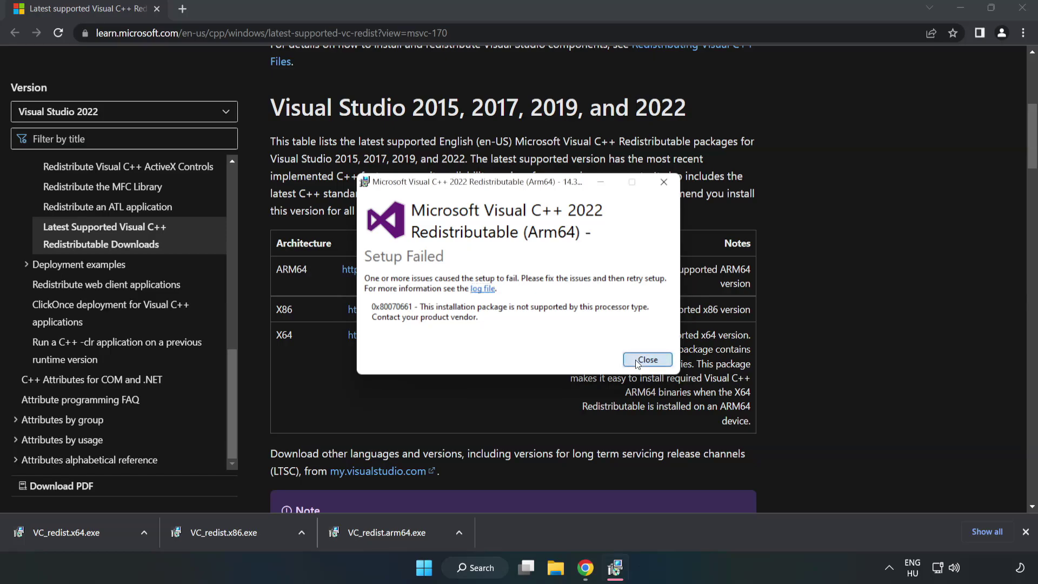
left_click(647, 359)
Install the x86 Visual C++ 2015-2022 redistributable after accepting the license terms.
left_click(229, 532)
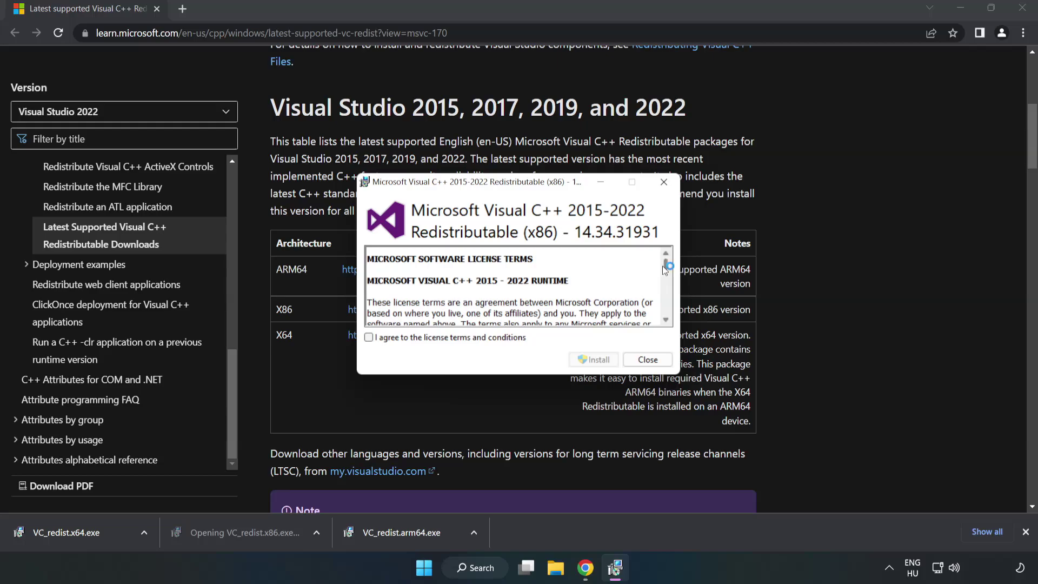
left_click_drag(666, 265, 665, 322)
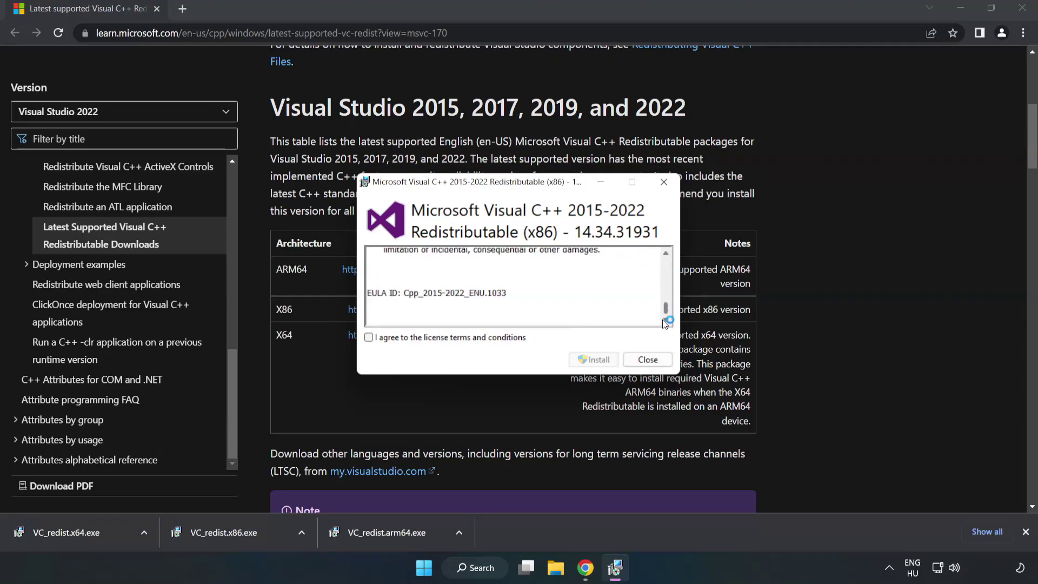
left_click(369, 337)
left_click(587, 361)
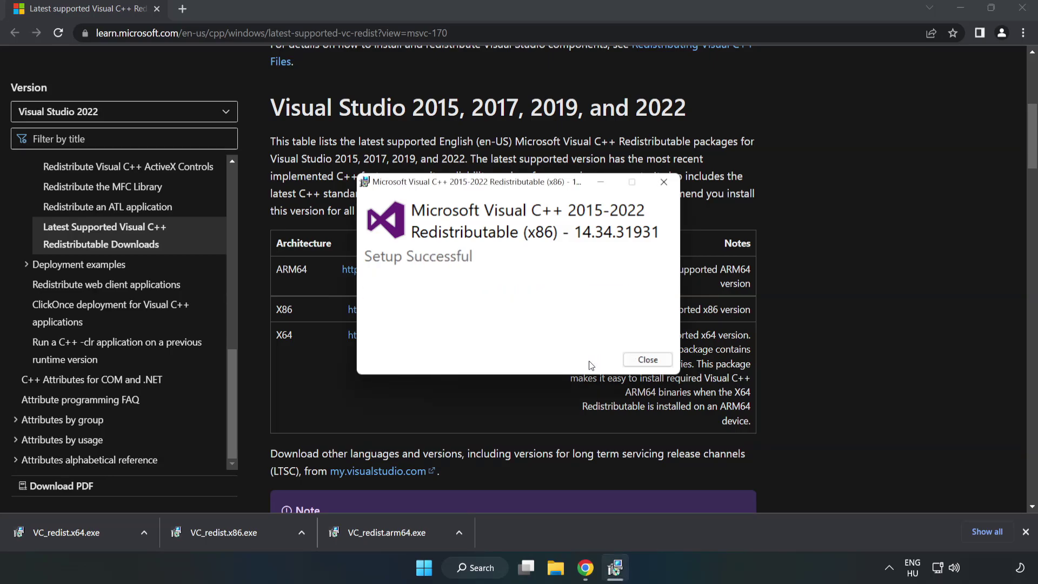
left_click(648, 360)
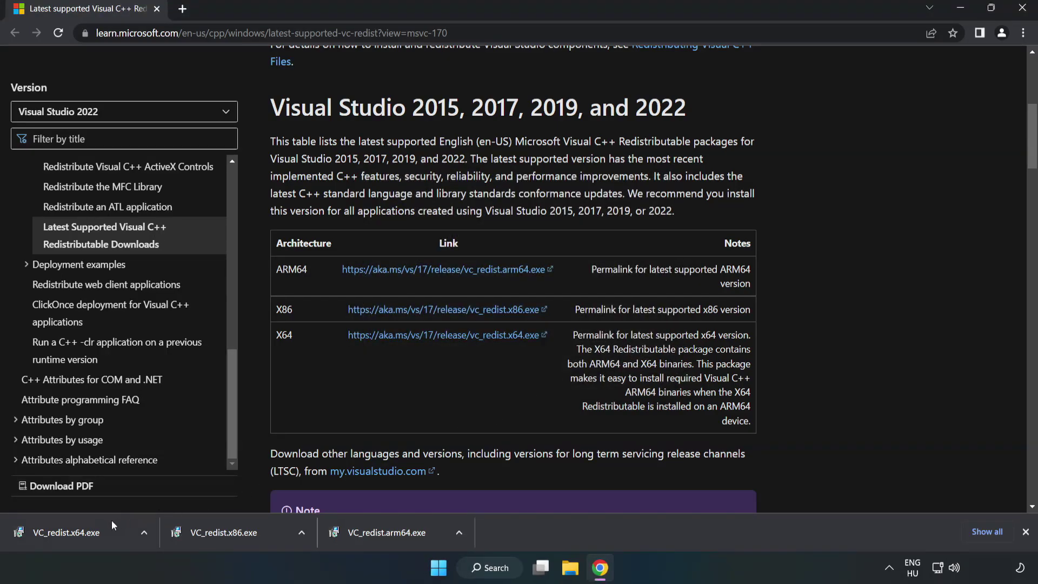
Install the x64 Visual C++ 2015-2022 redistributable, then close Chrome.
left_click(56, 529)
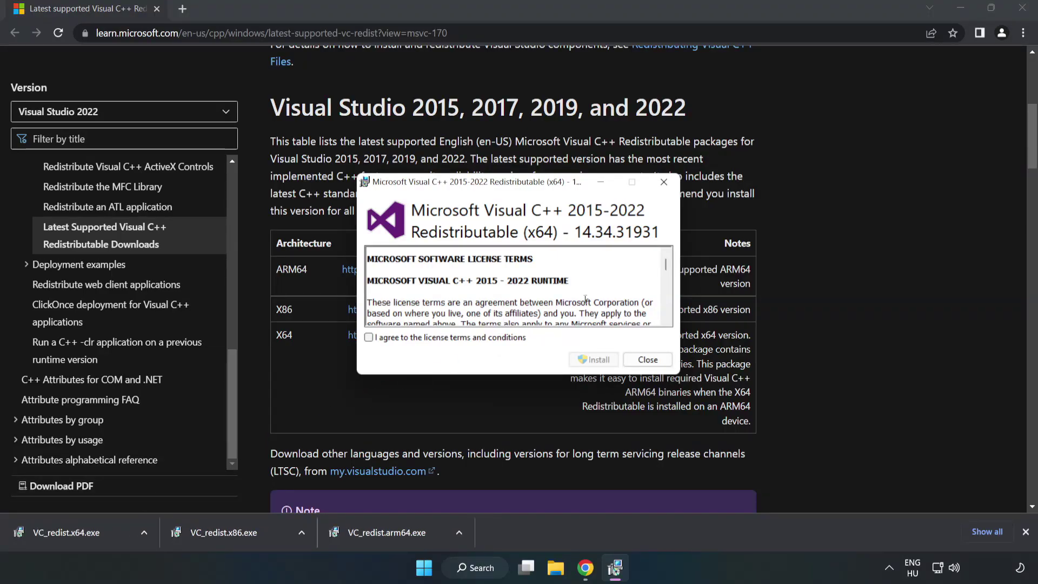
left_click_drag(666, 267, 666, 316)
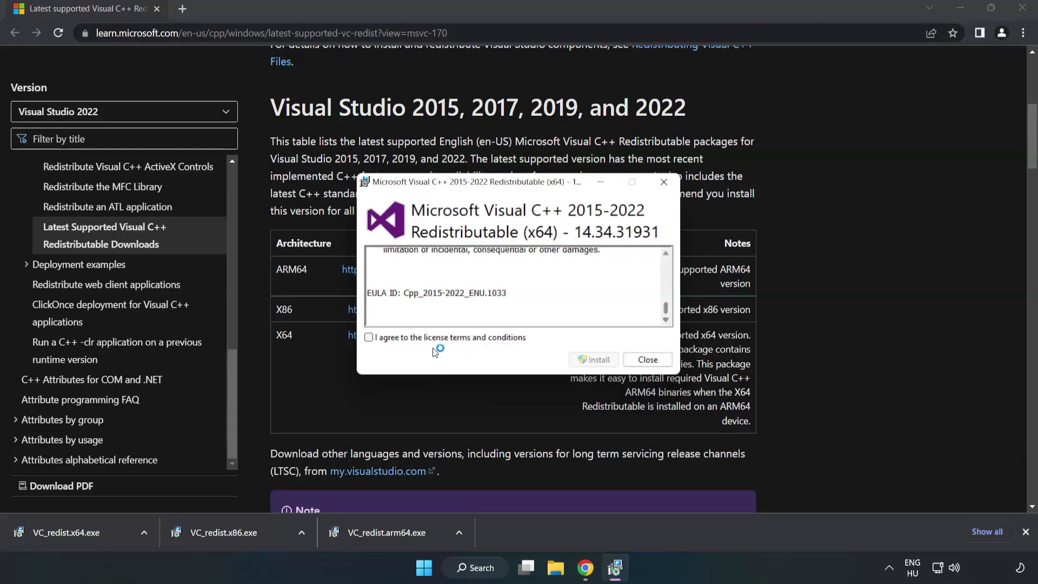
left_click(368, 338)
left_click(591, 360)
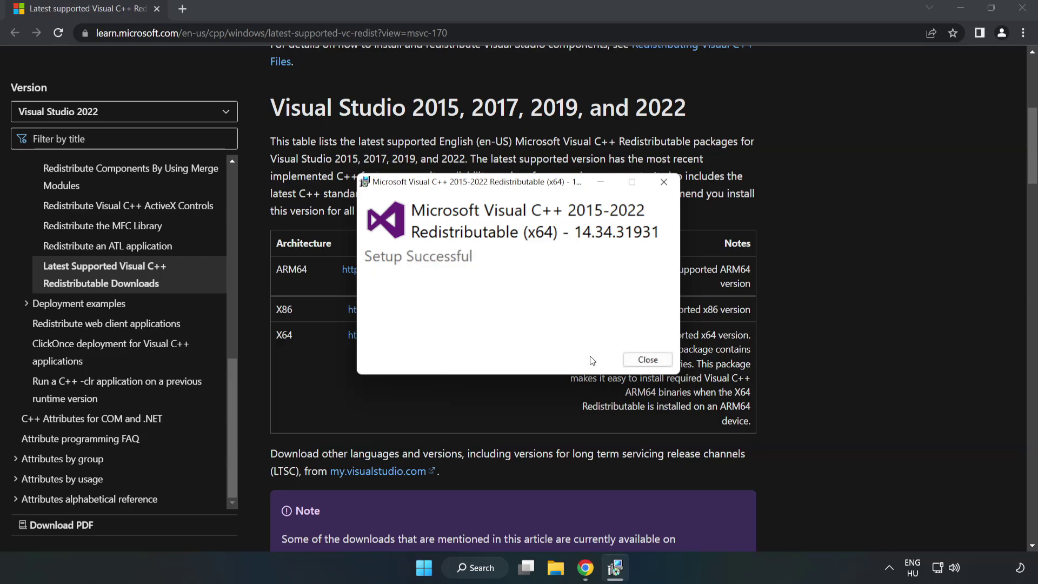
left_click(647, 360)
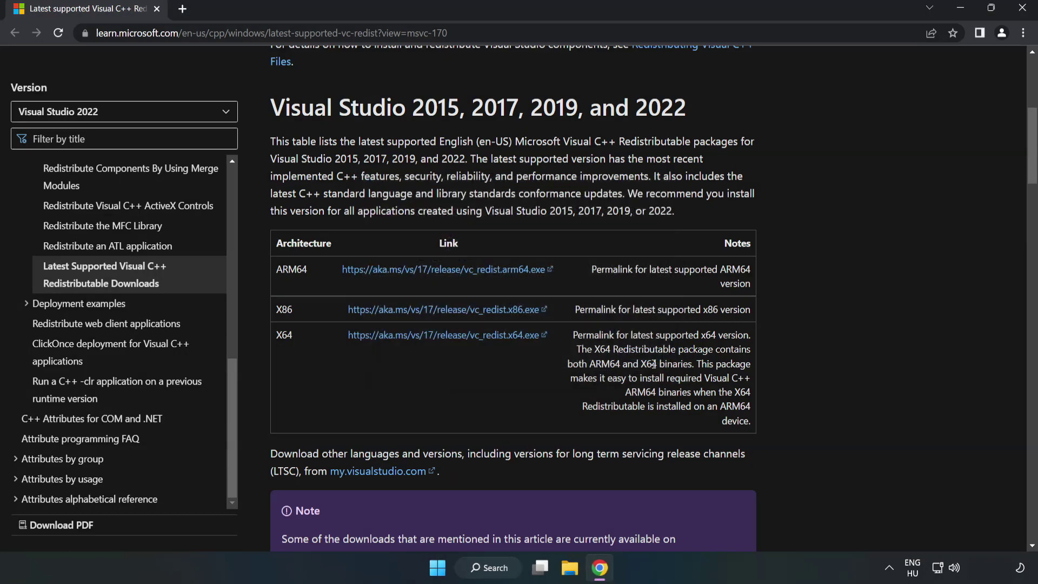
left_click(1023, 15)
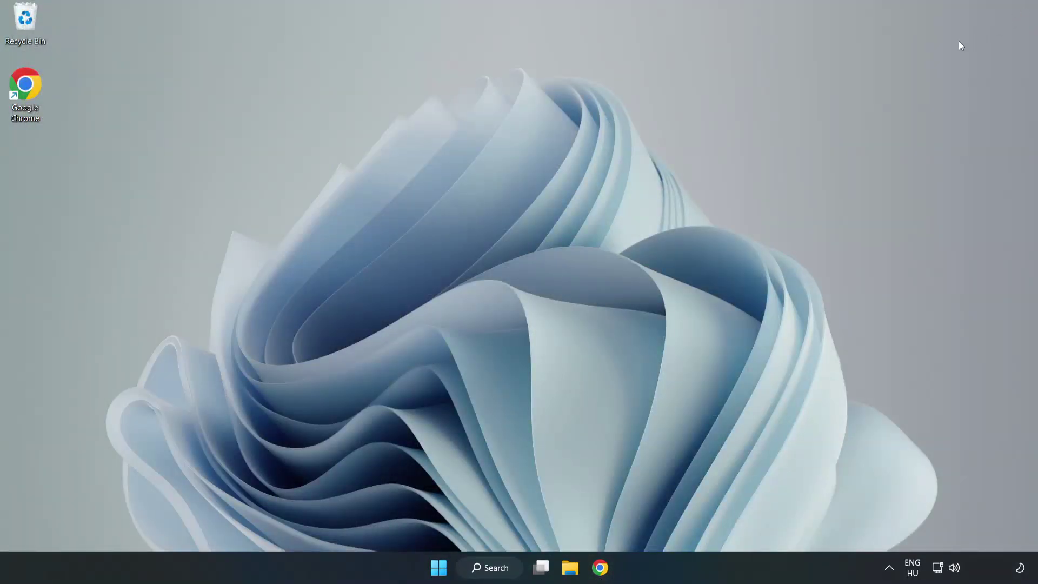
Search for cmd and launch Command Prompt as administrator.
left_click(503, 567)
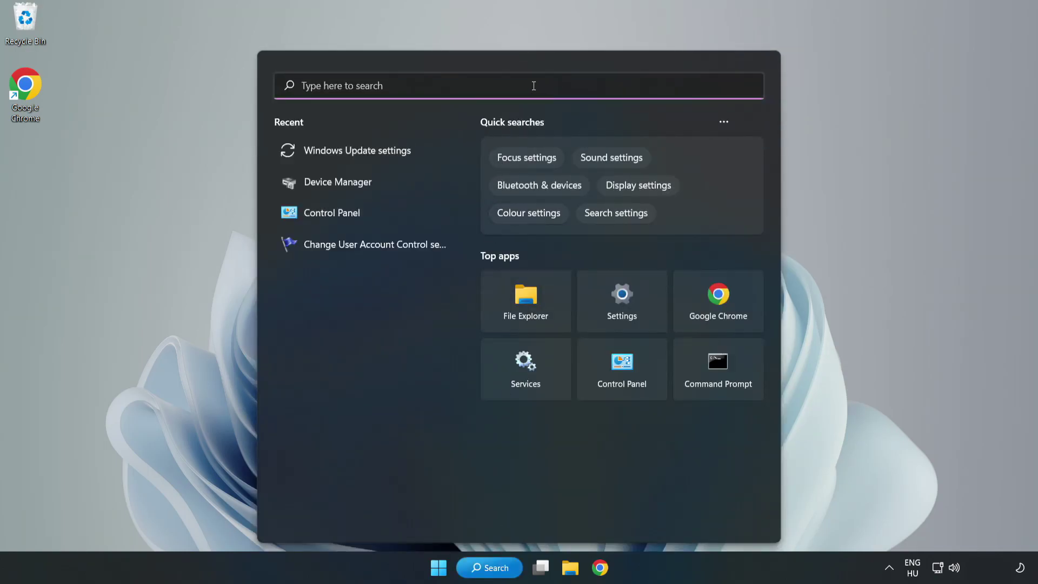
type("cmd")
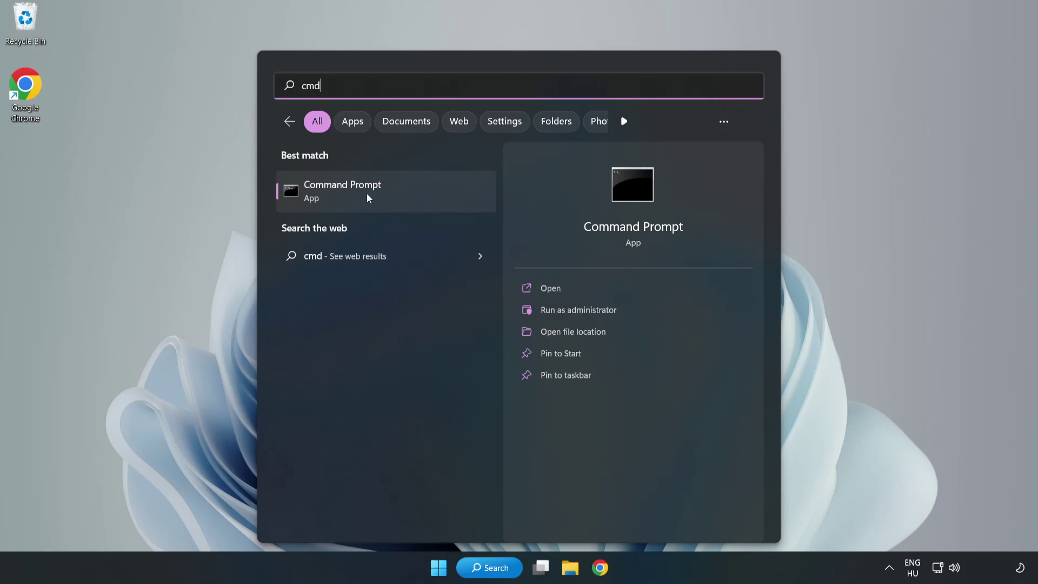
right_click(407, 196)
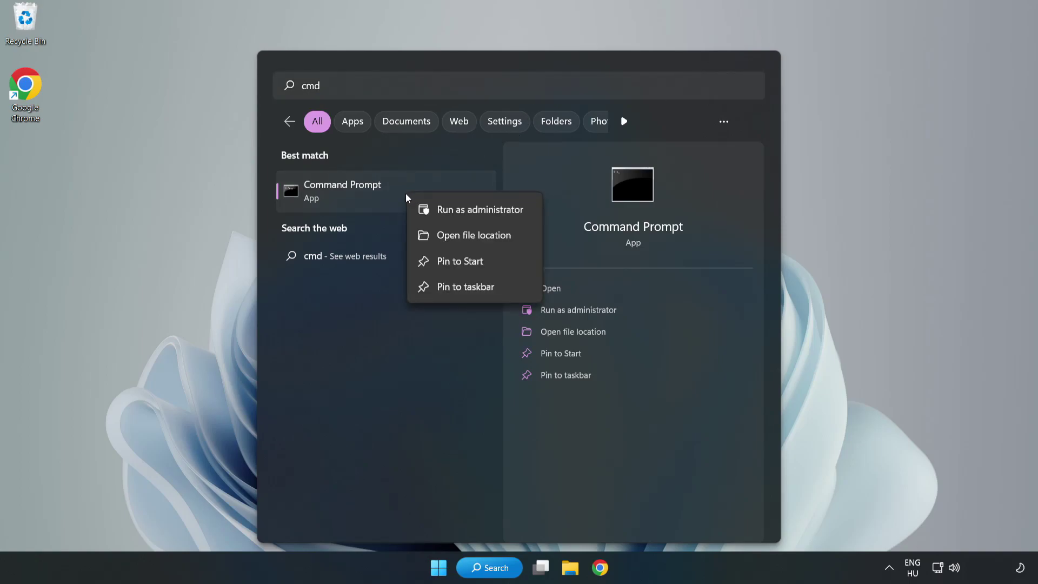
left_click(448, 211)
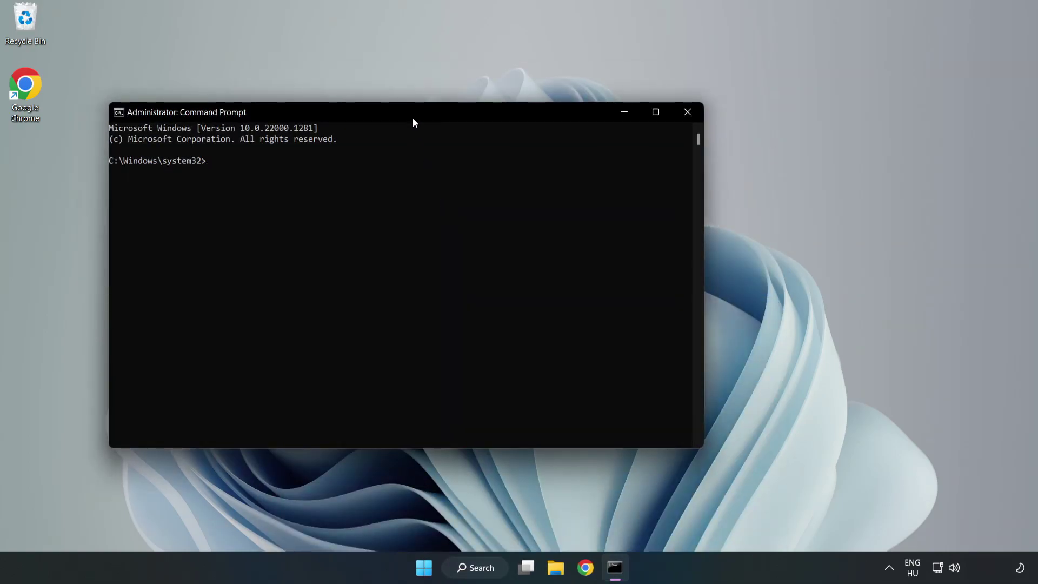
Run sfc /scannow until it reports no integrity violations, then close Command Prompt.
left_click_drag(412, 118, 528, 118)
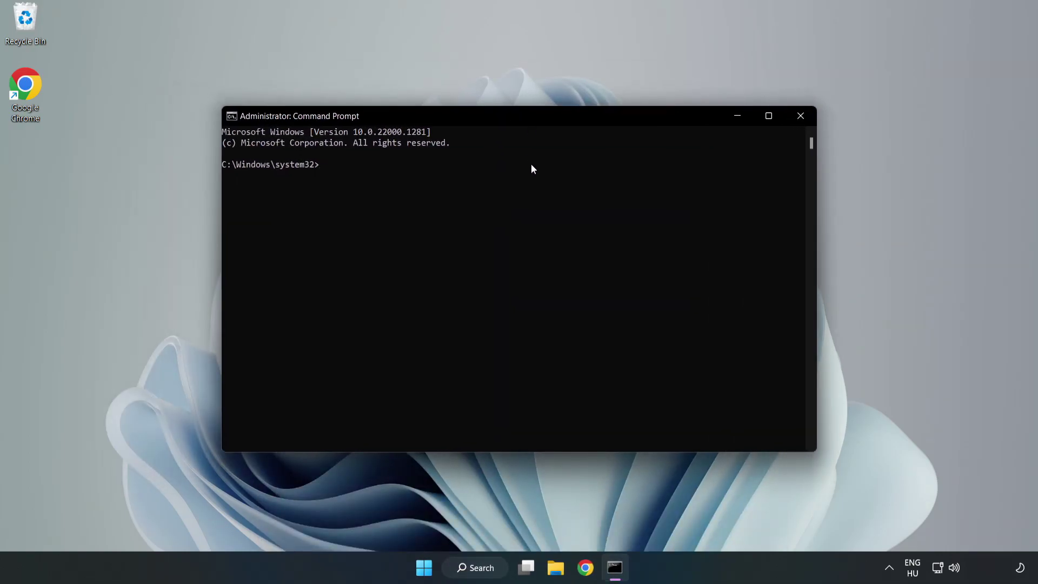
type("sfc /sca")
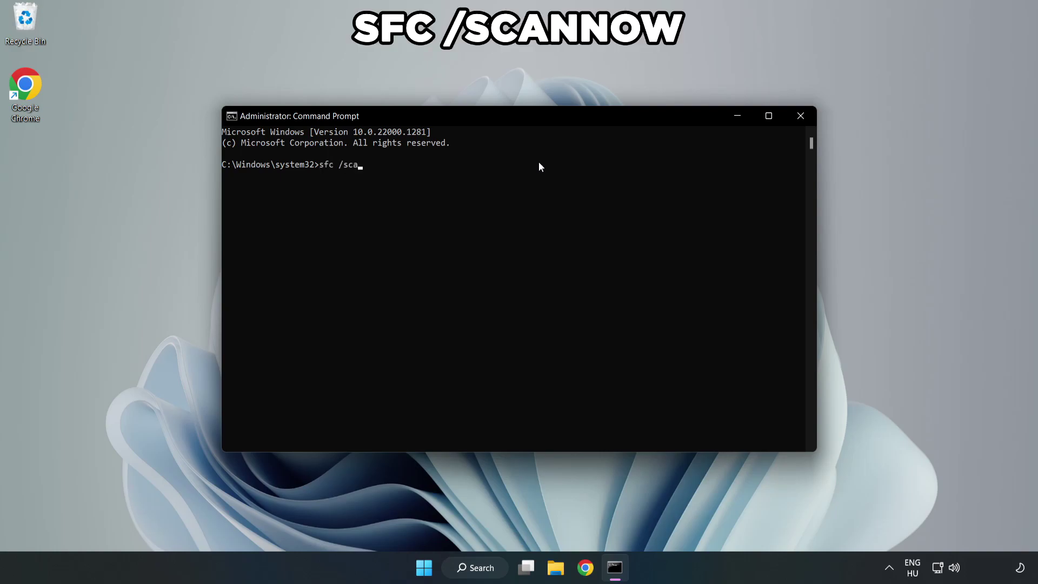
type("nnow")
key("Return")
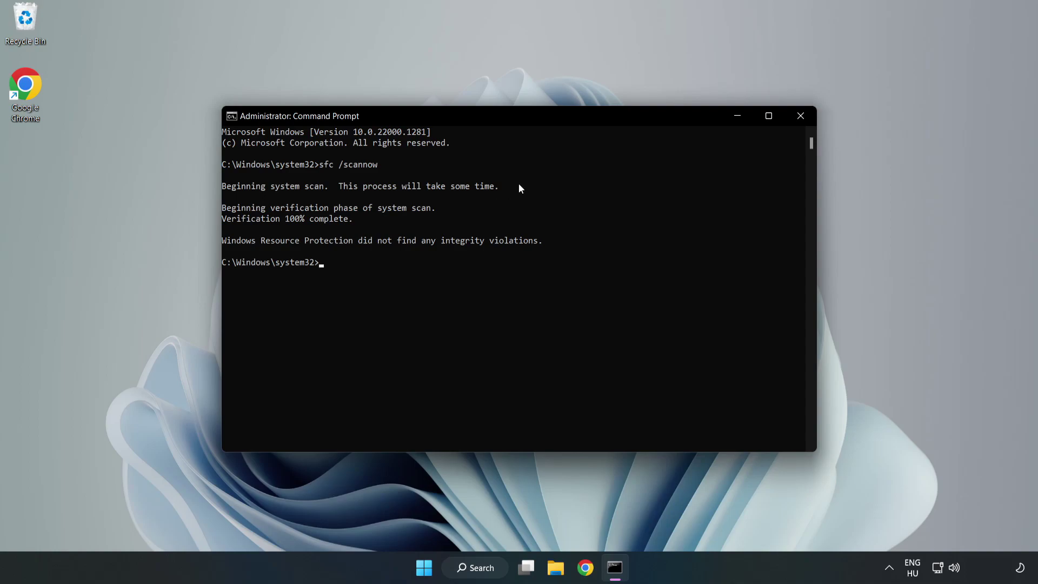
left_click(800, 124)
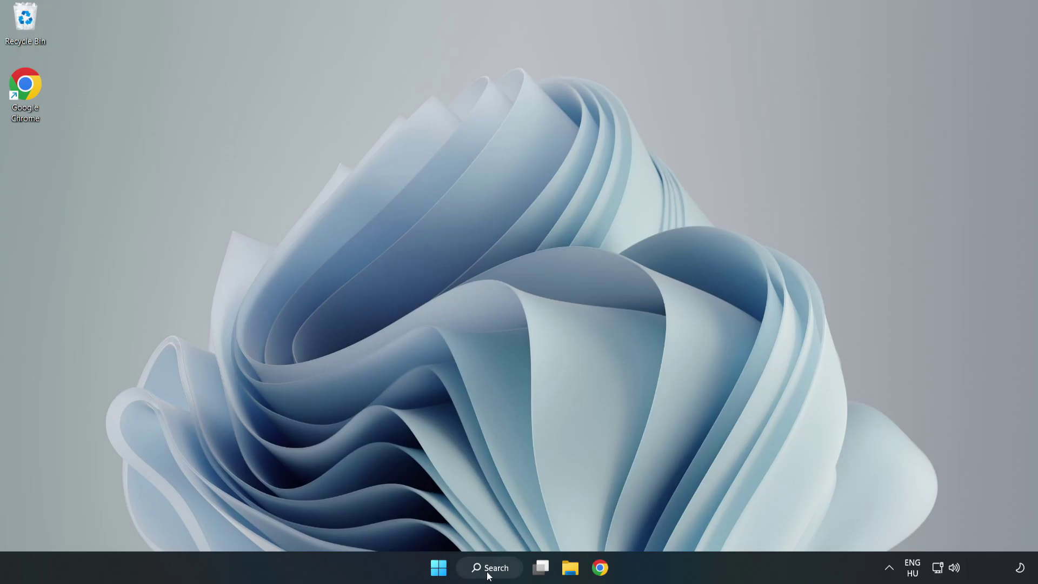
Search 'security' and launch Windows Security from the results.
left_click(488, 572)
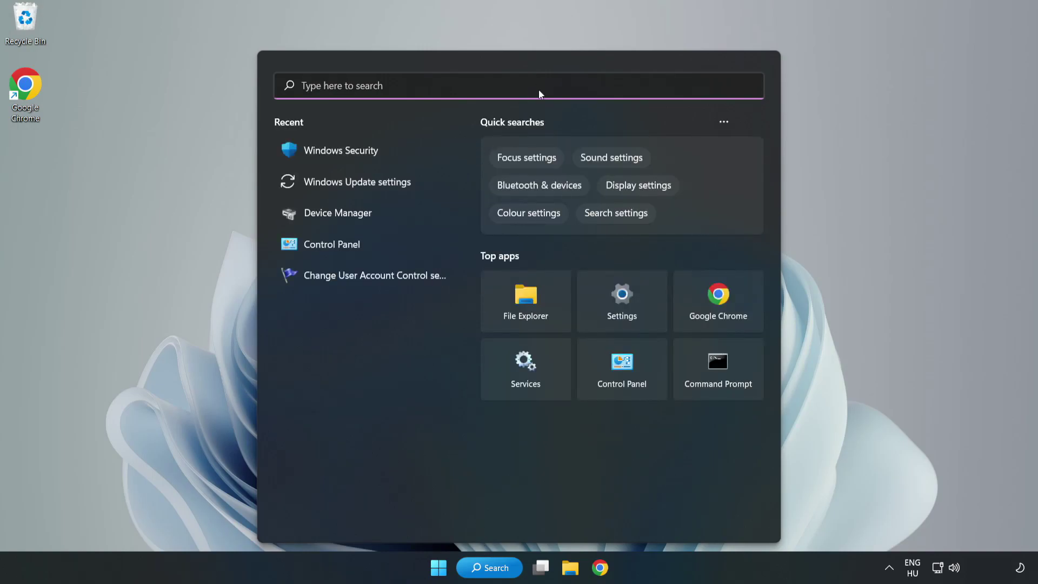
type("securit")
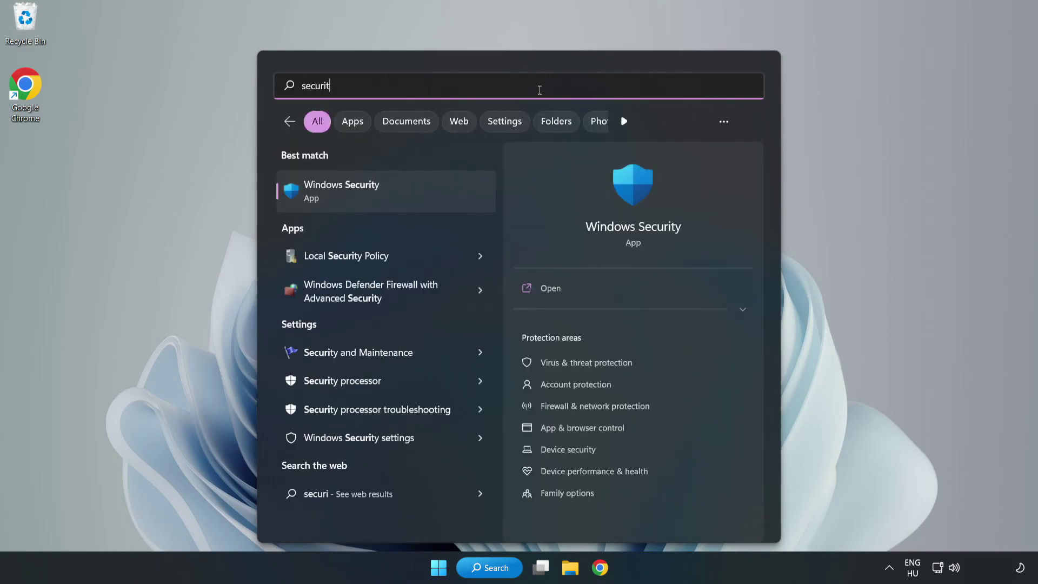
type("y")
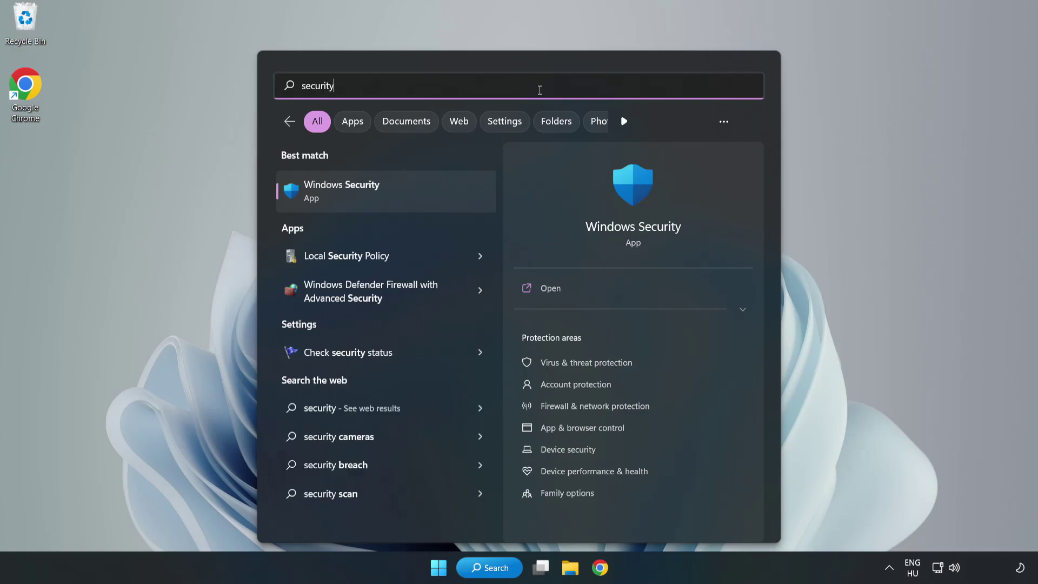
left_click(377, 201)
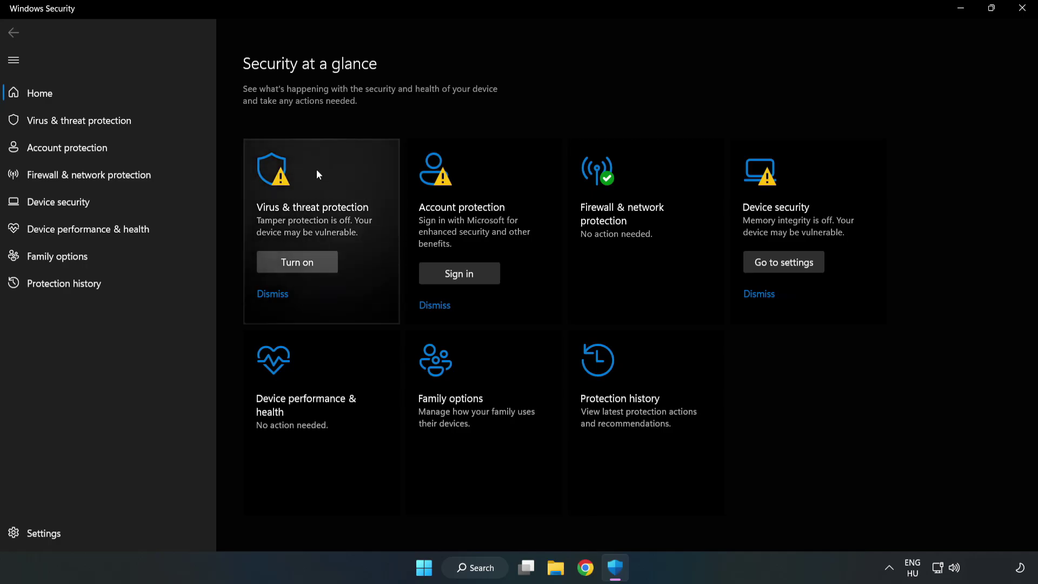
Go to Virus & threat protection settings and scroll down to the Exclusions section.
left_click(68, 122)
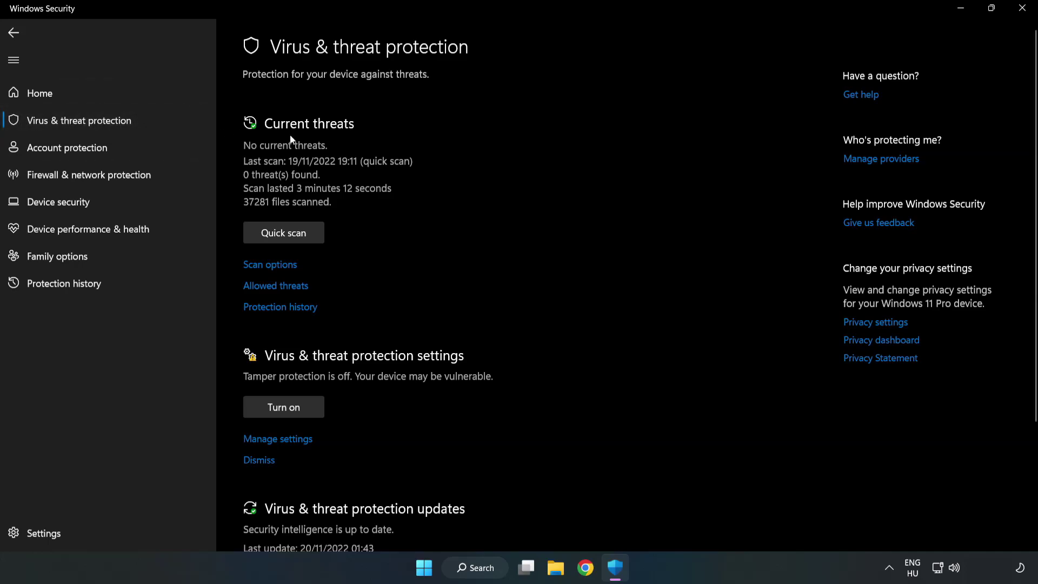
scroll(541, 208, "down", 2)
scroll(542, 213, "down", 1)
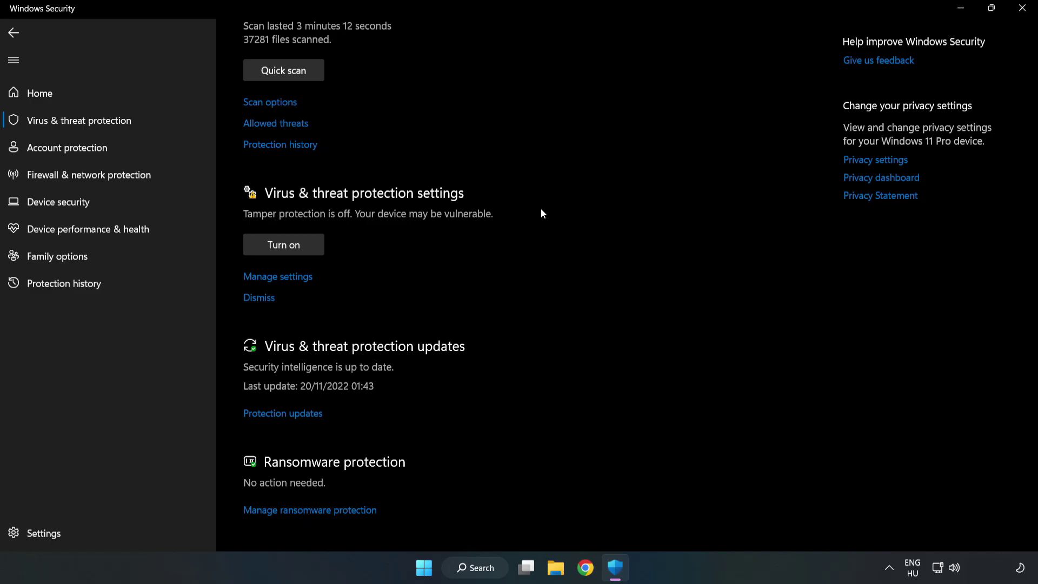
left_click(283, 277)
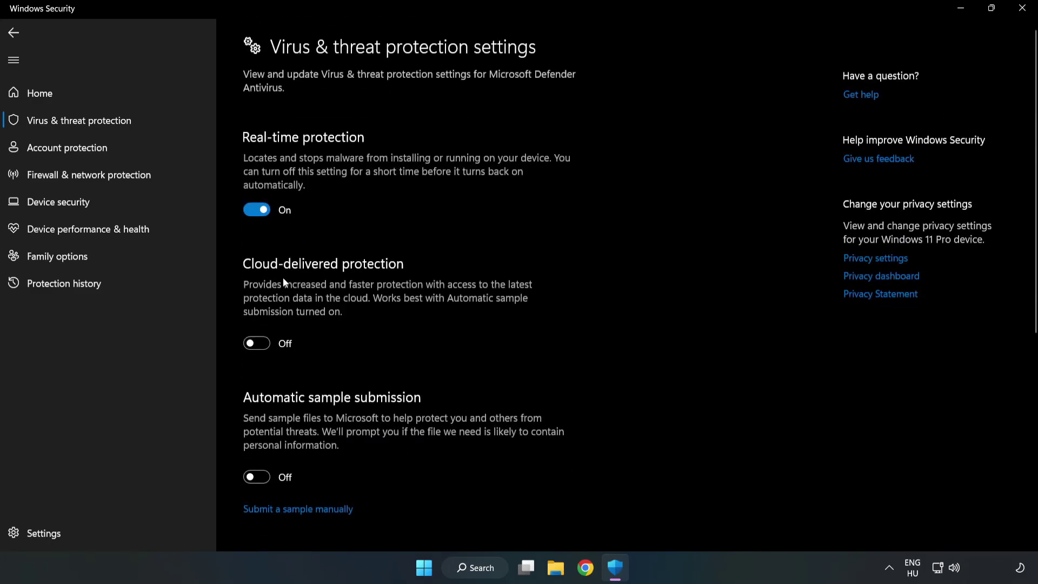
scroll(660, 272, "down", 6)
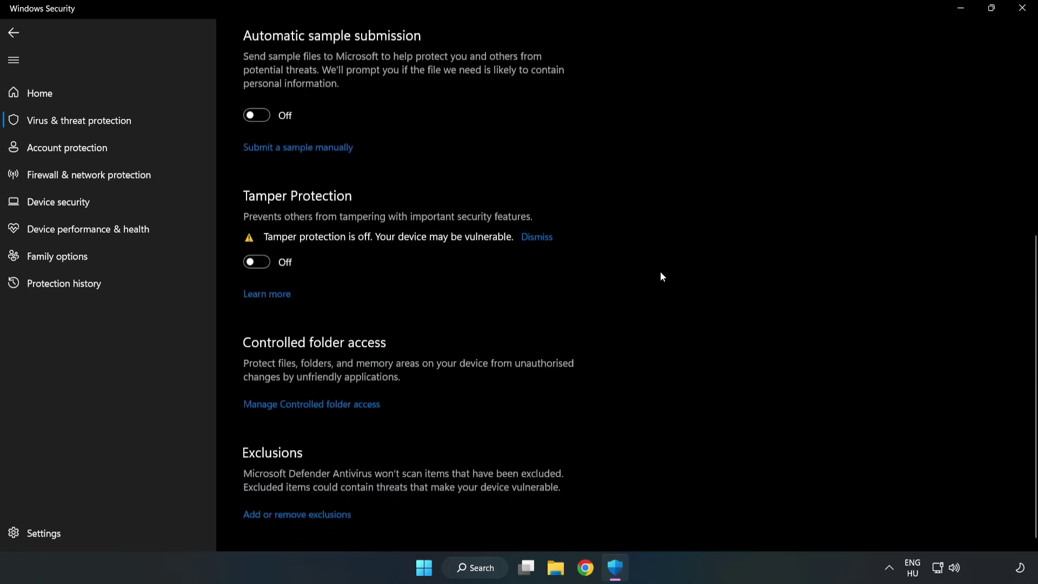
Add the NOT WORKING APP shortcut in Program Files (x86) as a file exclusion, then close Windows Security.
left_click(306, 512)
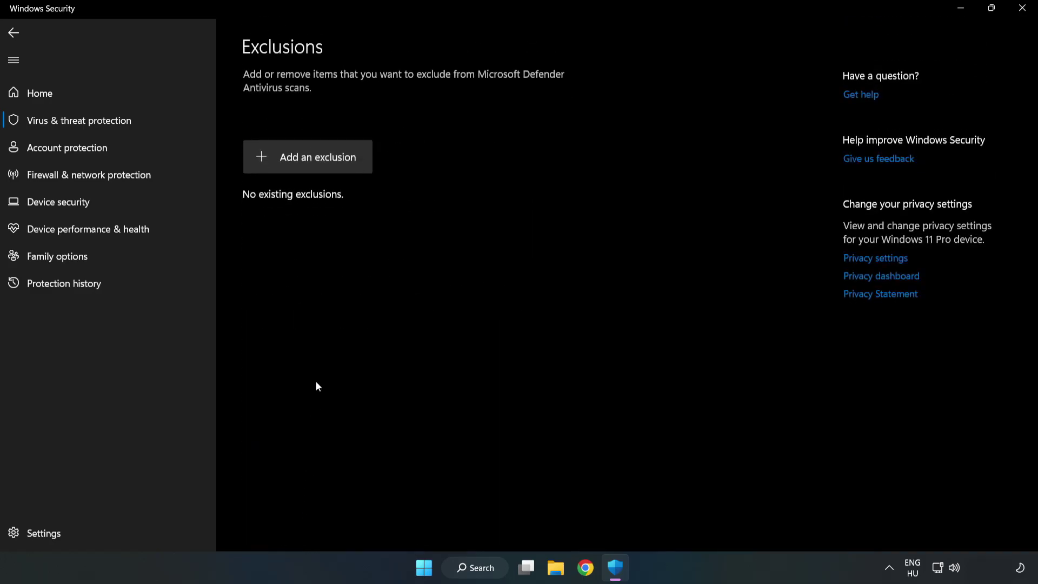
left_click(318, 164)
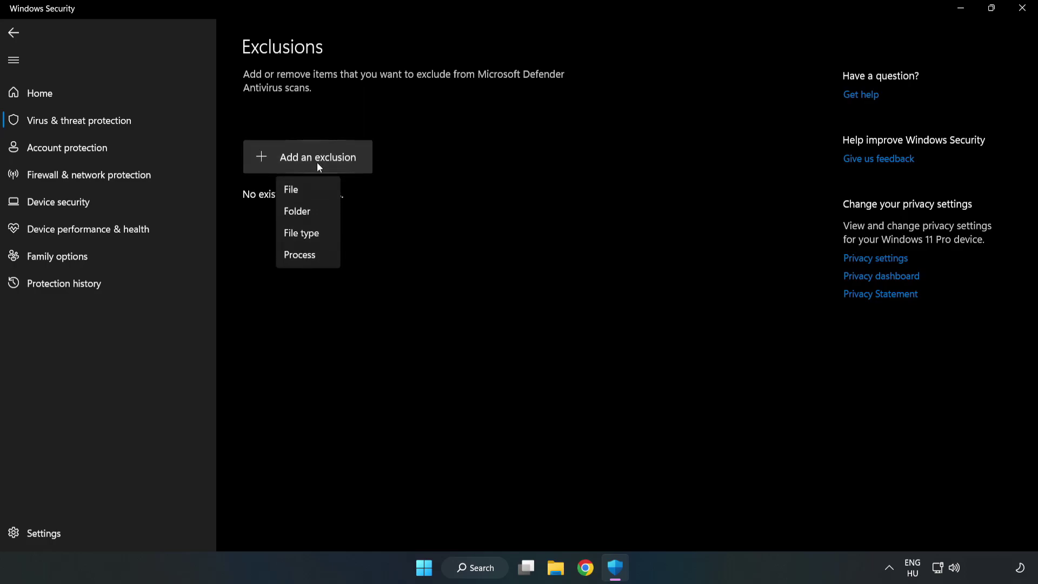
left_click(295, 192)
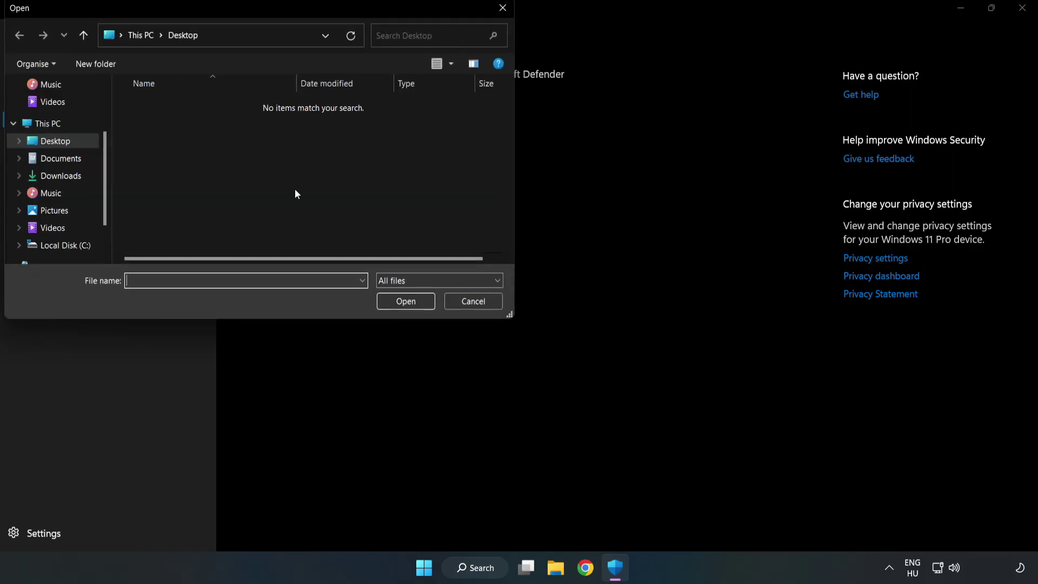
left_click_drag(280, 10, 478, 114)
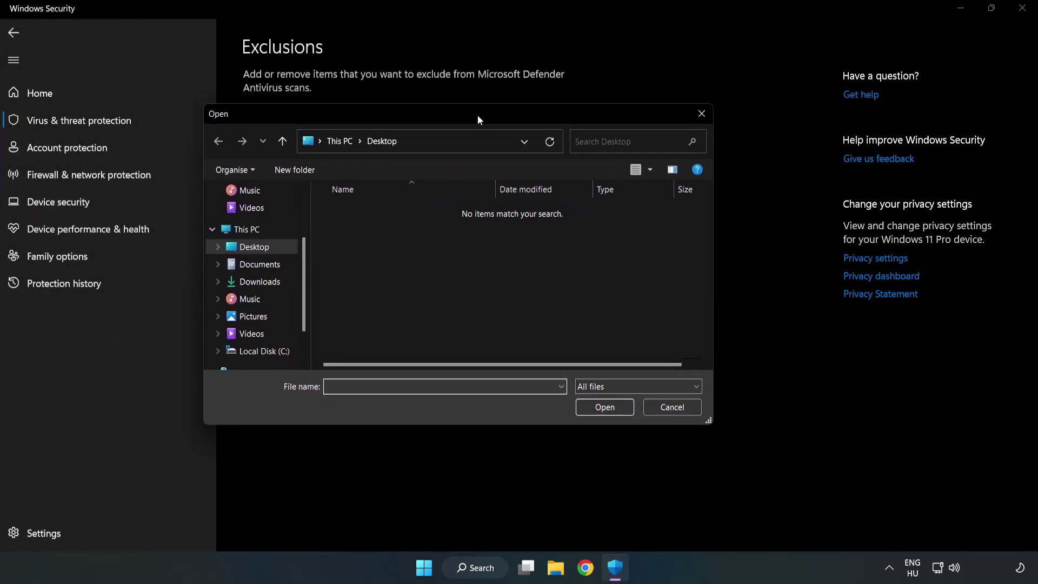
left_click(265, 351)
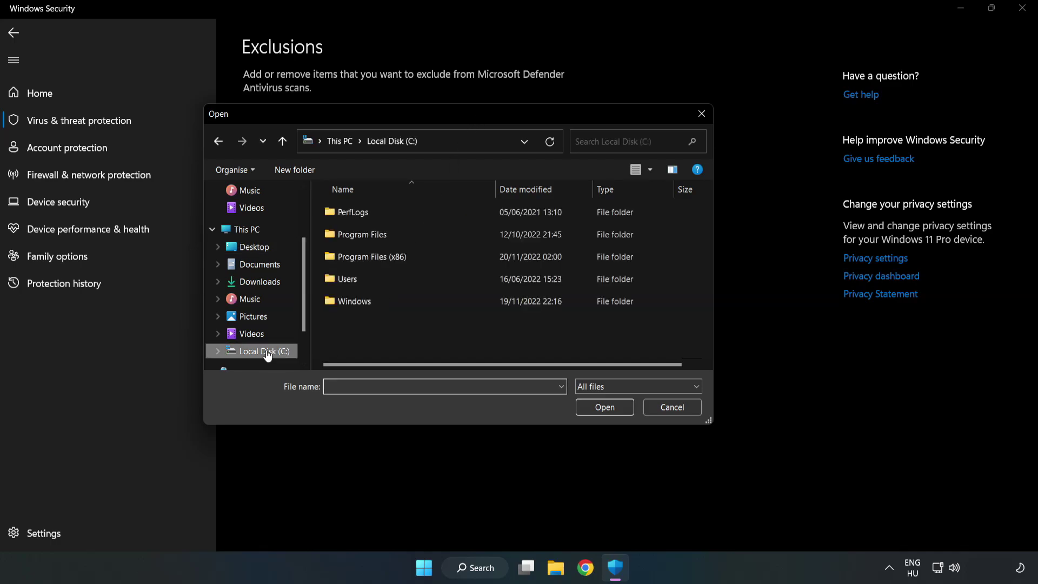
double_click(408, 258)
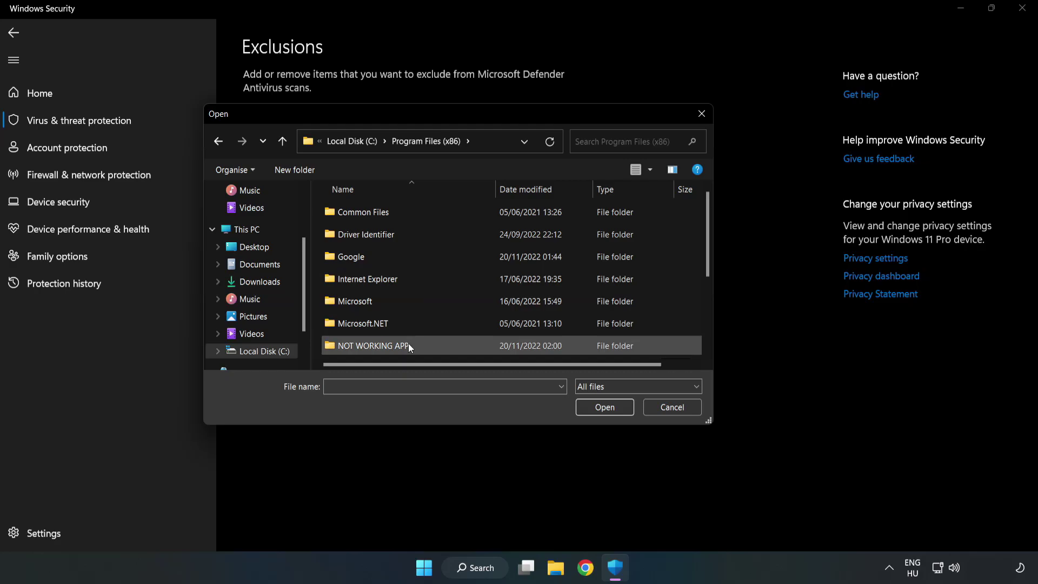
double_click(407, 344)
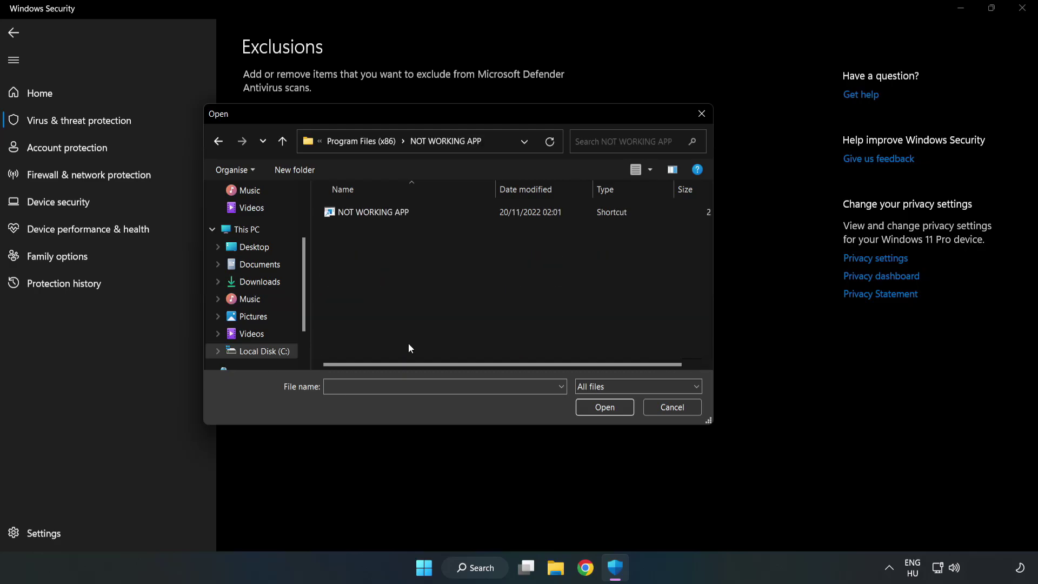
left_click(365, 211)
left_click(598, 411)
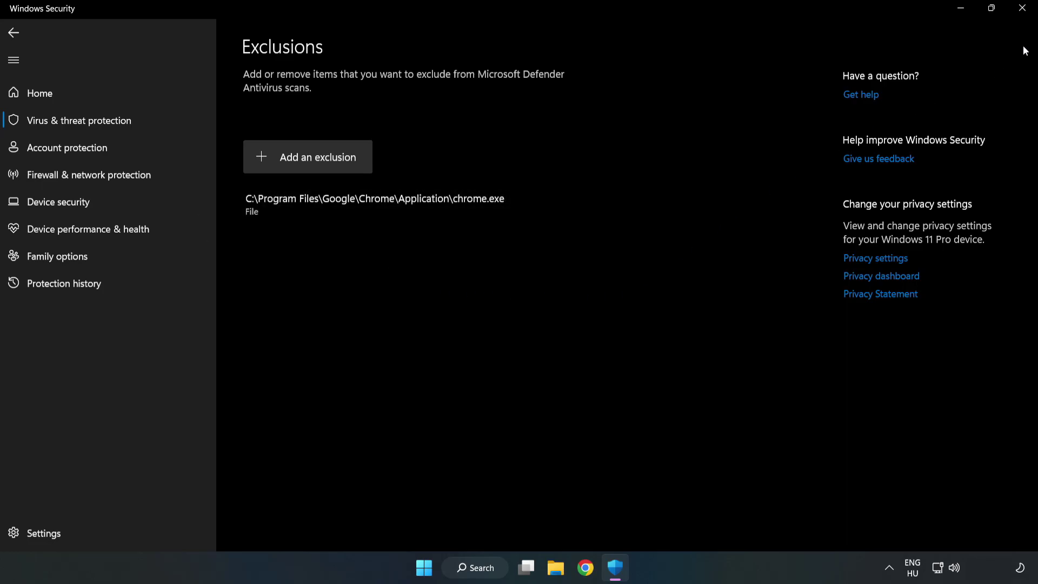
left_click(1022, 9)
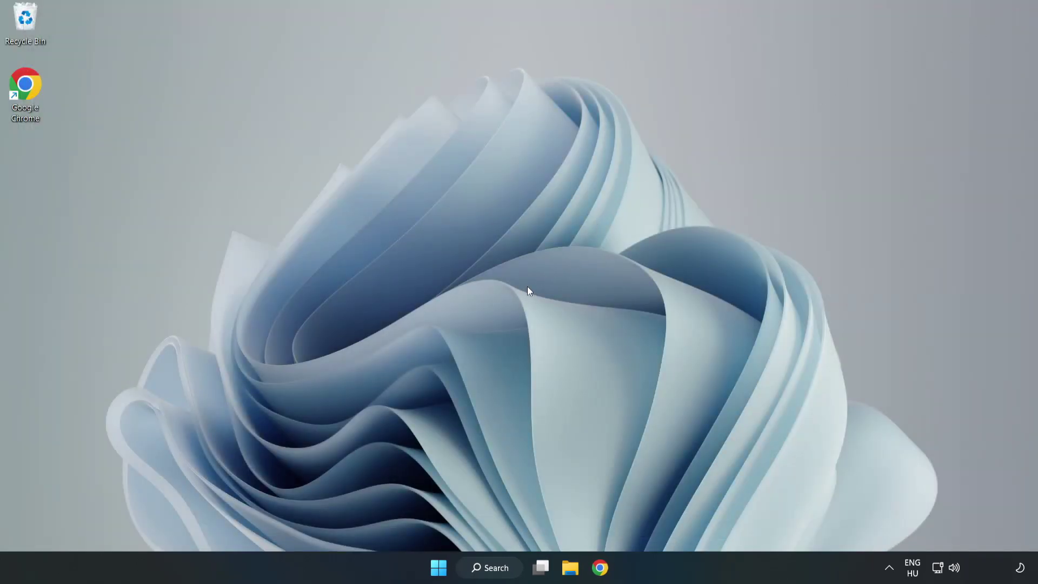
Bring up the Start menu's power options showing Sleep, Shut down and Restart.
left_click(439, 567)
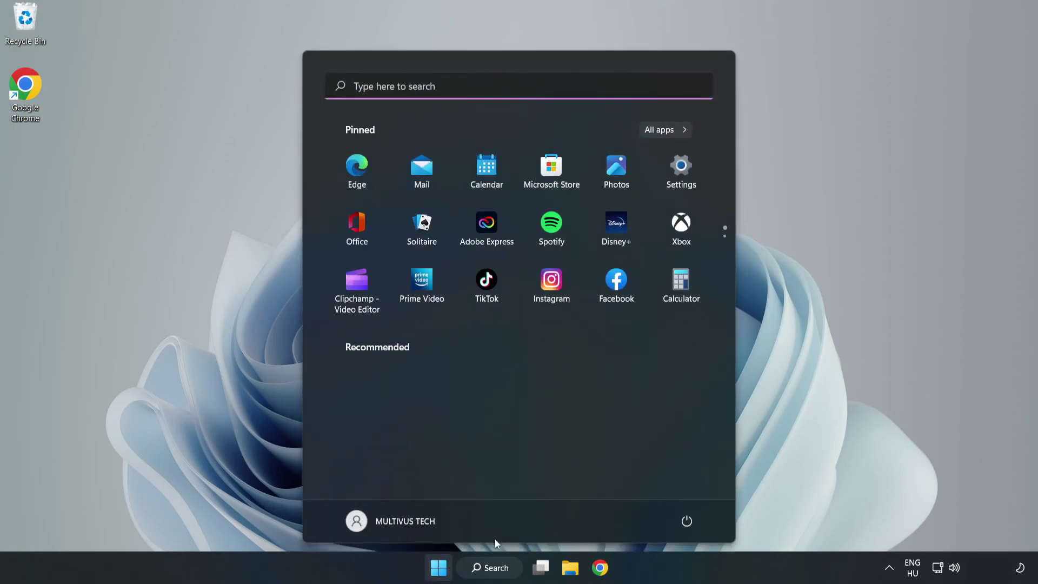
left_click(687, 520)
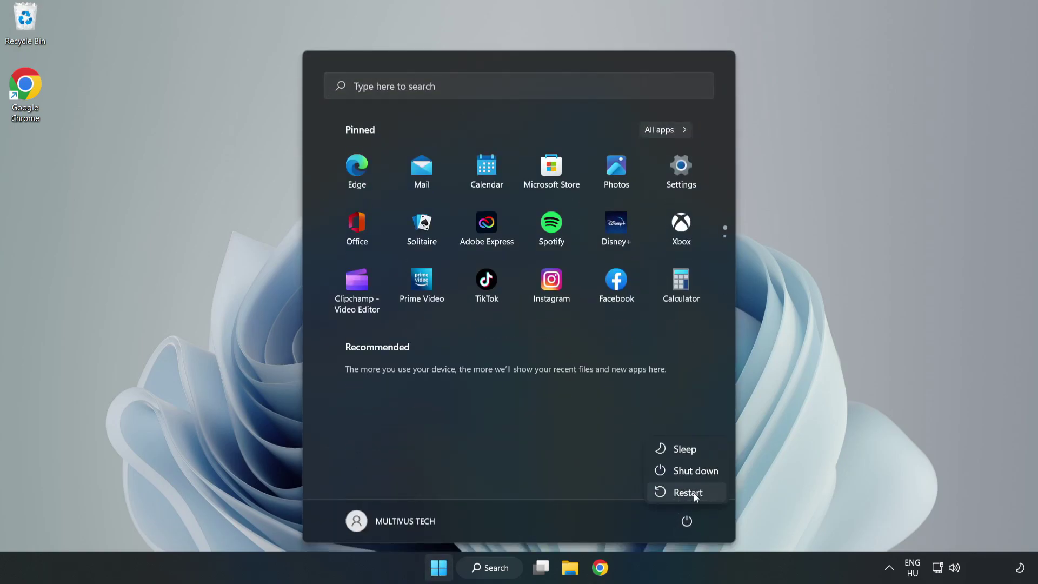